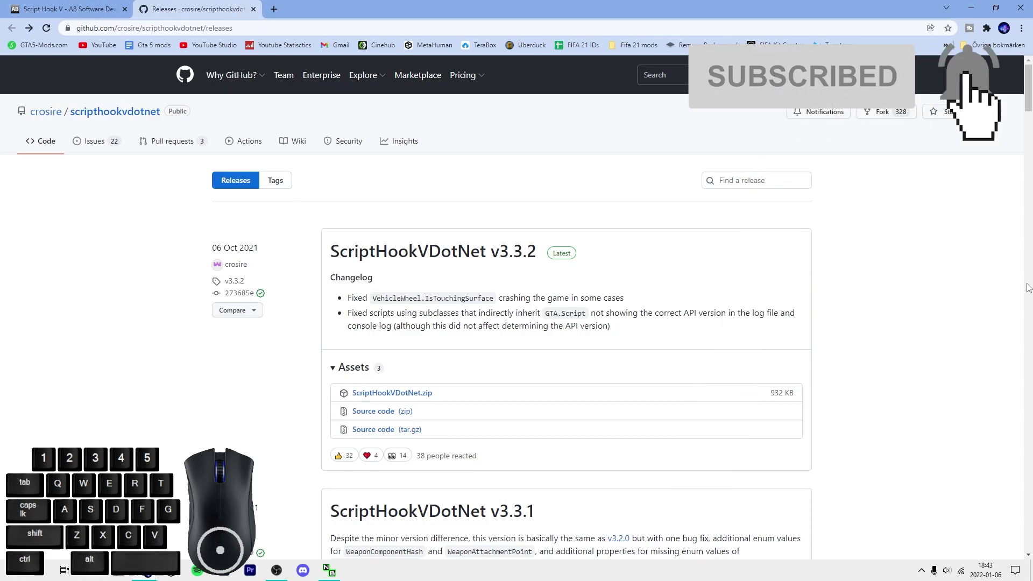
# Step: Download ScriptHookV_1.0.2545.0.zip from the dev-c.com page and open it in WinRAR
pyautogui.click(21, 9)
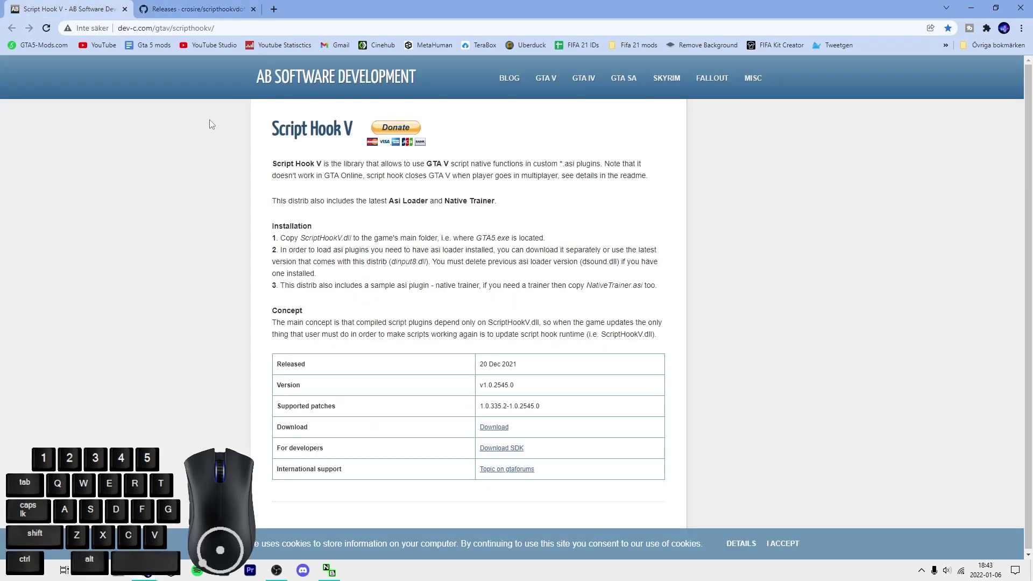
pyautogui.click(197, 7)
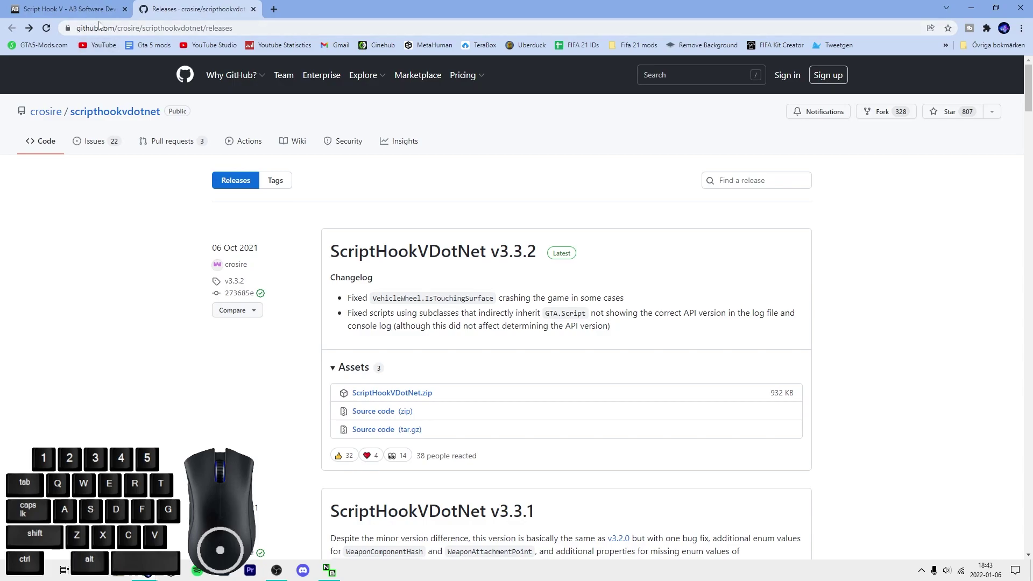
pyautogui.click(70, 9)
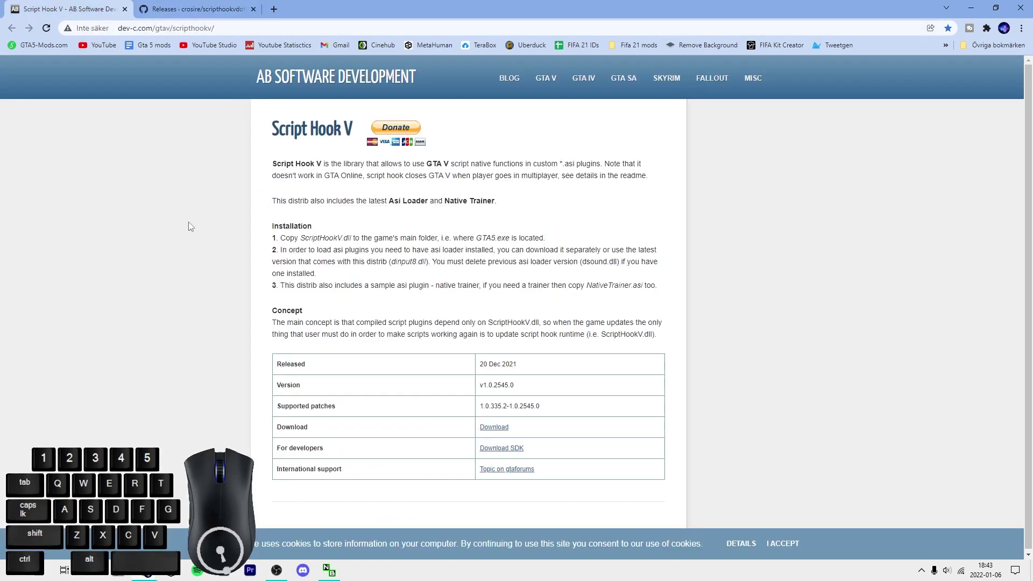
pyautogui.click(494, 427)
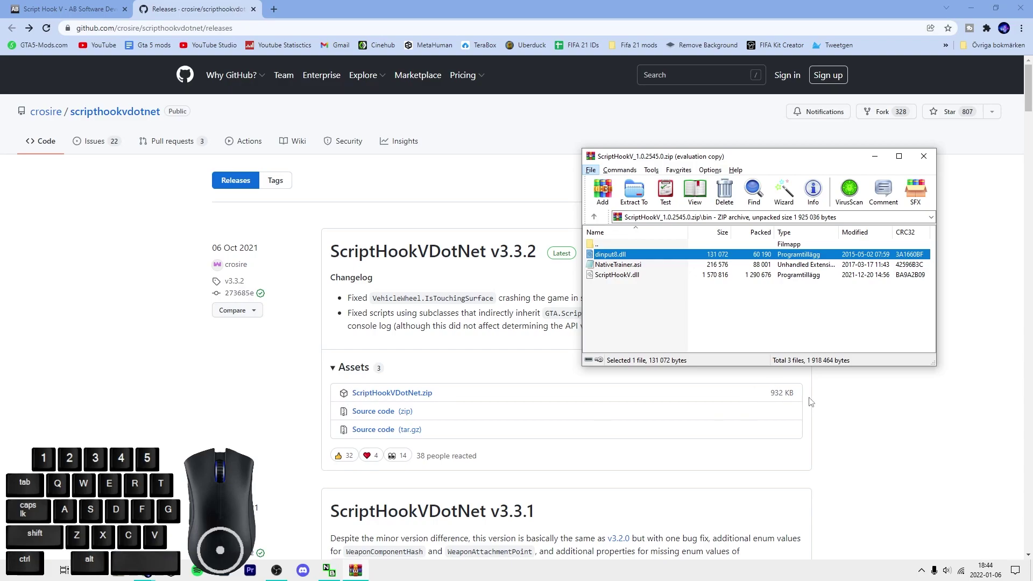
# Step: Open ScriptHookVDotNet.zip in WinRAR, minimise the browser and dismiss the licence reminder
pyautogui.click(422, 396)
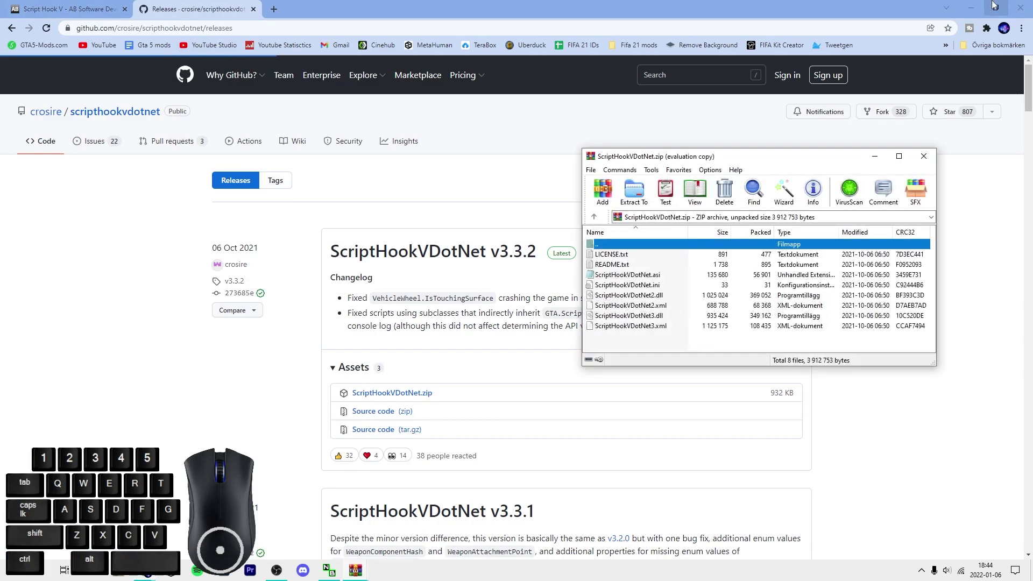
pyautogui.click(972, 7)
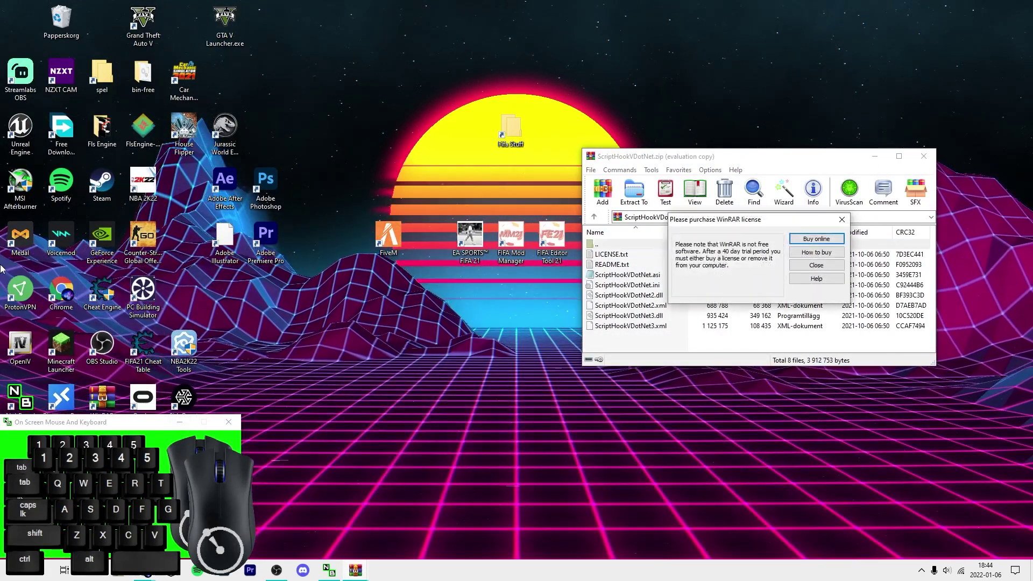
pyautogui.click(842, 219)
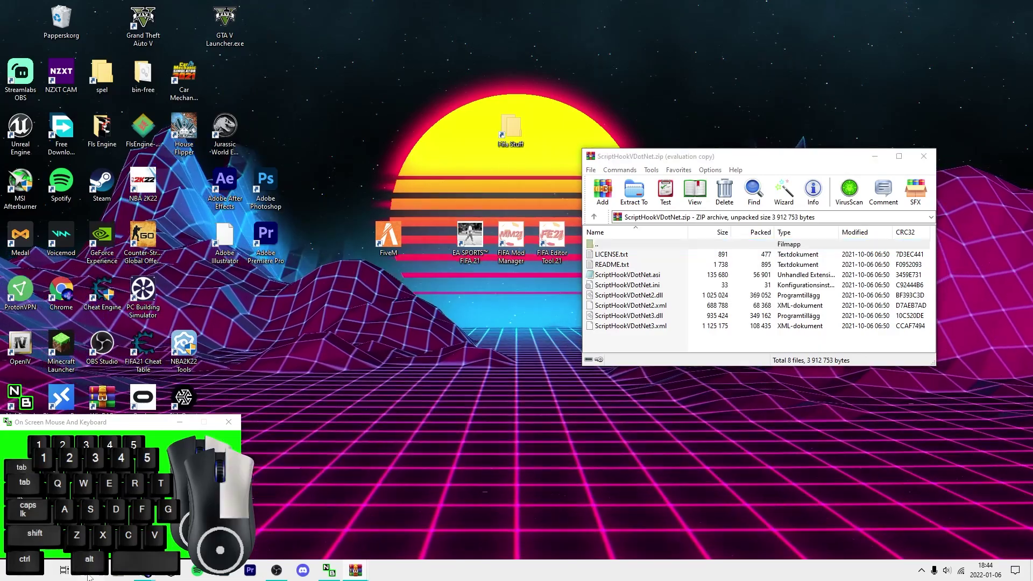
# Step: Open the GTAV folder from File Explorer's jump list and maximise its window
pyautogui.rightClick(90, 570)
pyautogui.click(65, 334)
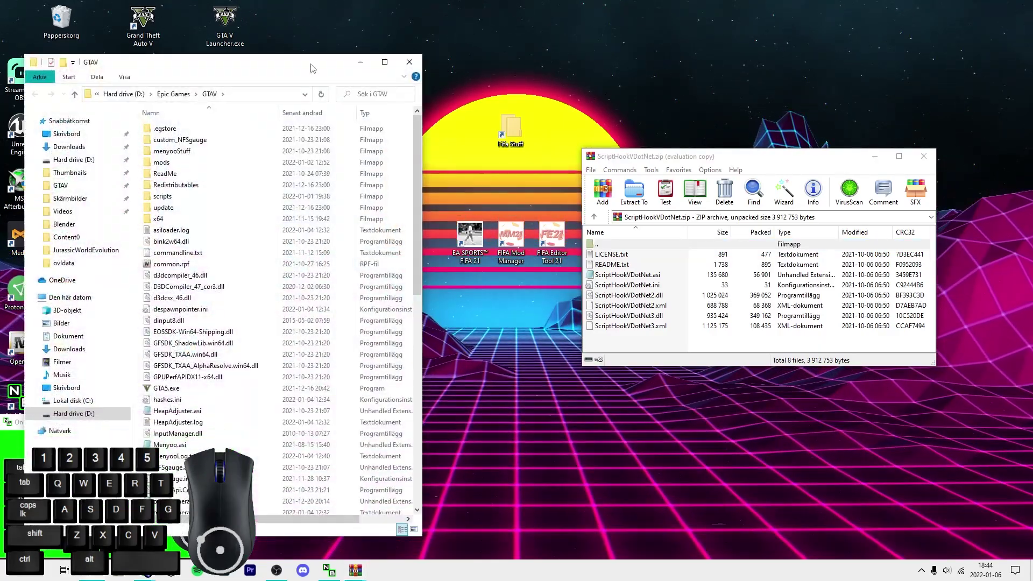
pyautogui.doubleClick(299, 108)
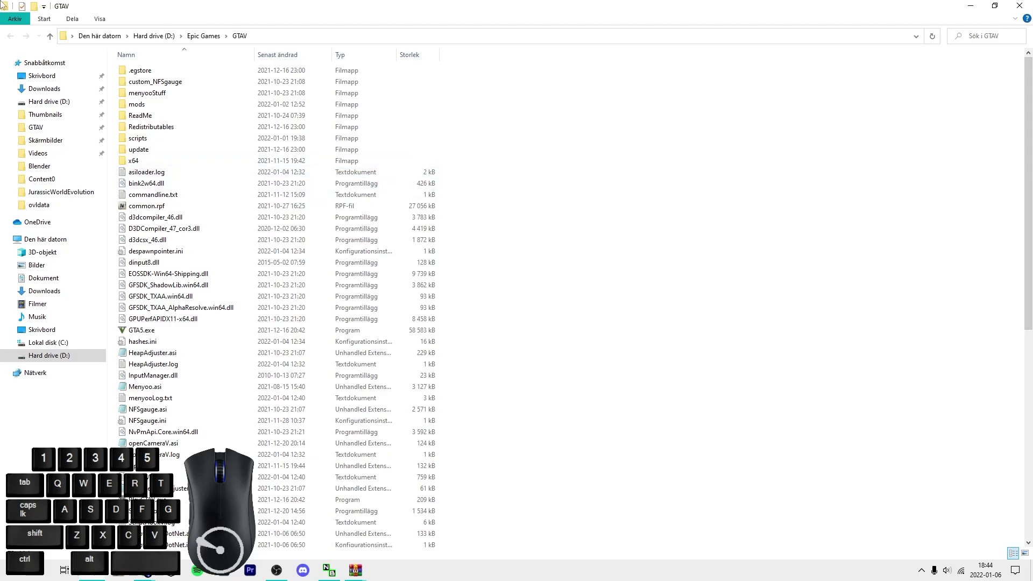
pyautogui.scroll(-7, 245, 266)
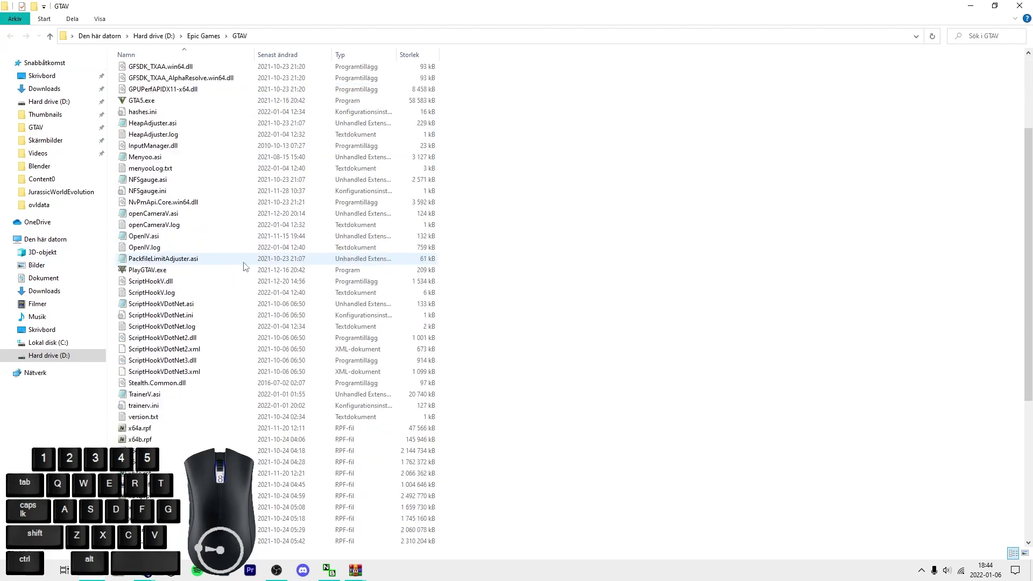
pyautogui.scroll(-4, 245, 266)
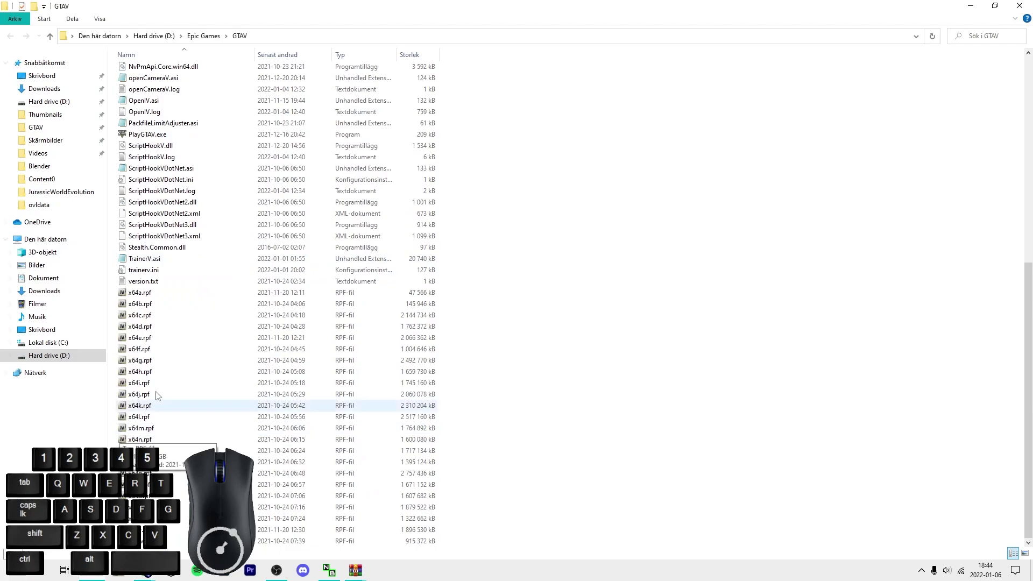
pyautogui.scroll(8, 212, 168)
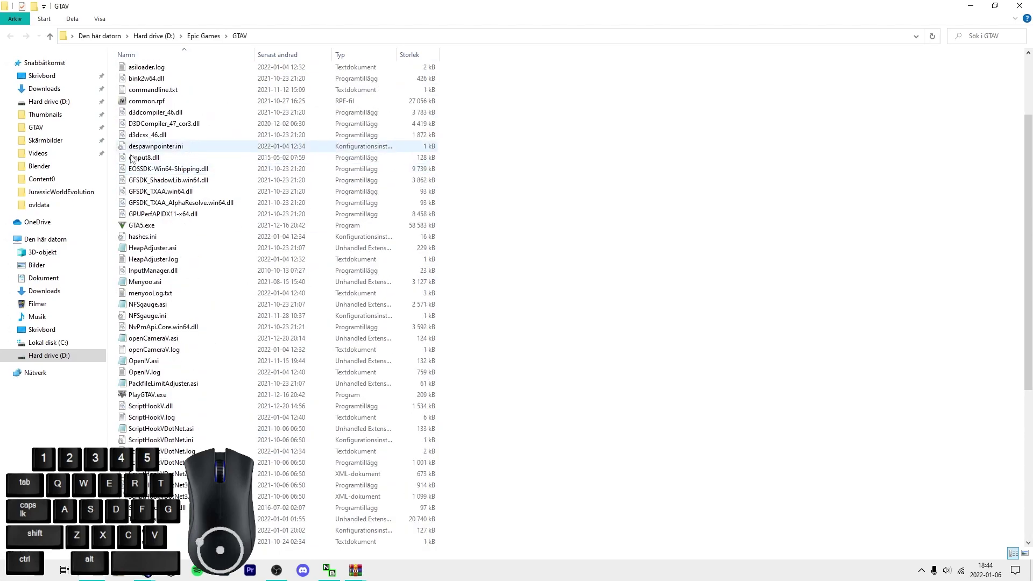
# Step: Check the GTA5.exe and Grand Theft Auto V shortcut context menus, then re-maximise GTAV
pyautogui.click(134, 225)
pyautogui.rightClick(129, 225)
pyautogui.click(592, 272)
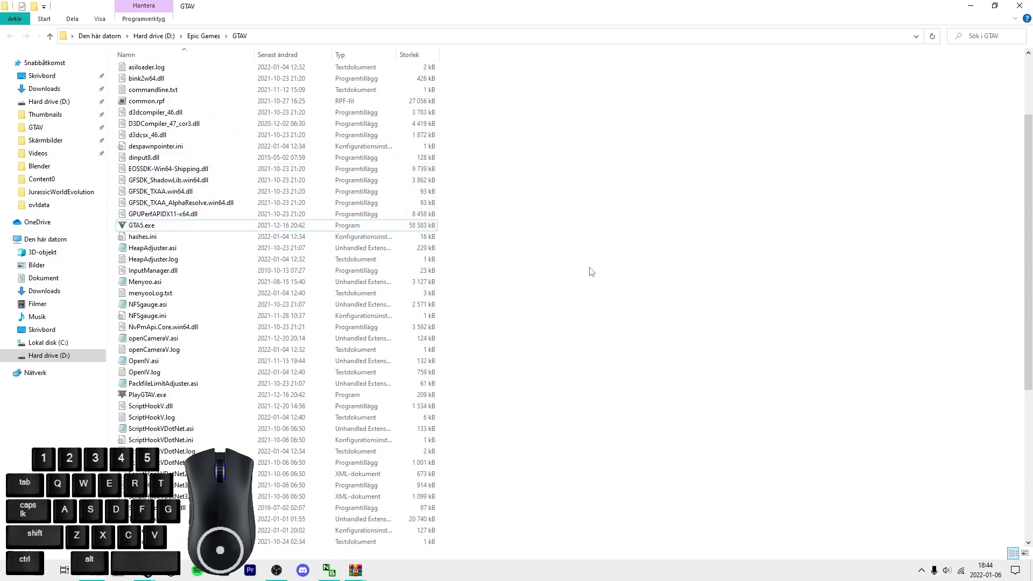
pyautogui.moveTo(203, 7); pyautogui.dragTo(174, 217)
pyautogui.rightClick(150, 28)
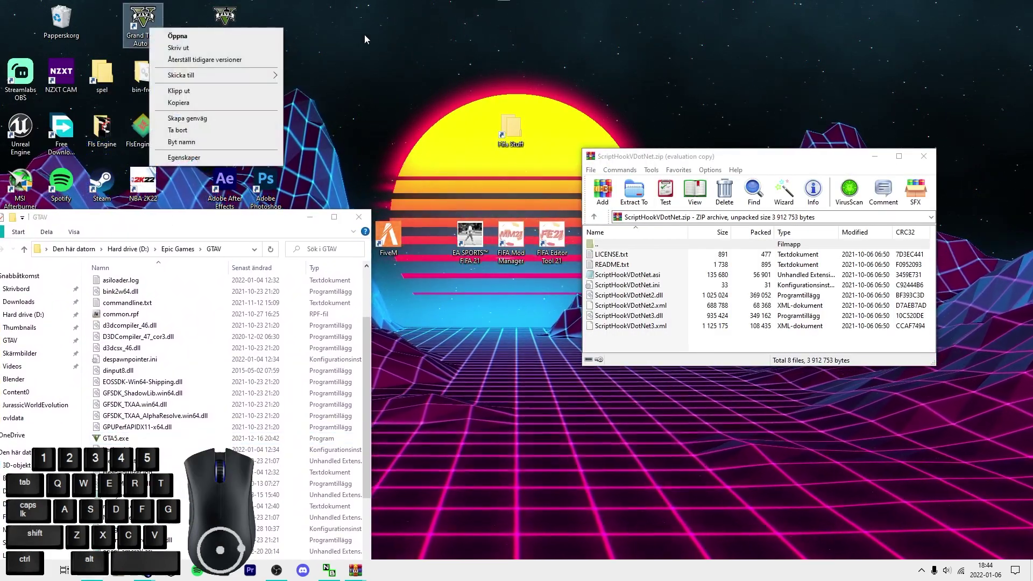
pyautogui.click(365, 38)
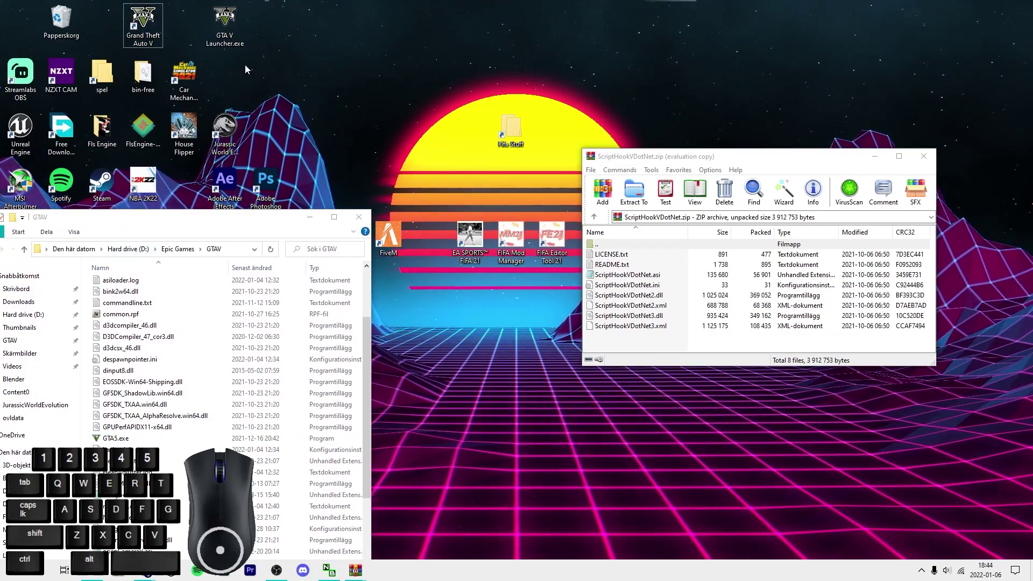
pyautogui.rightClick(142, 24)
pyautogui.click(345, 309)
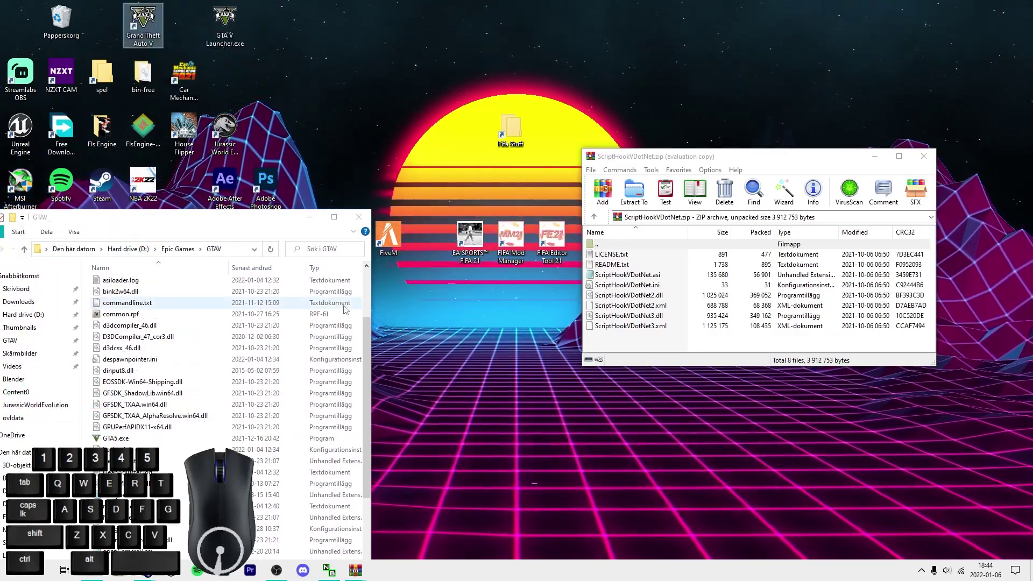
pyautogui.click(333, 218)
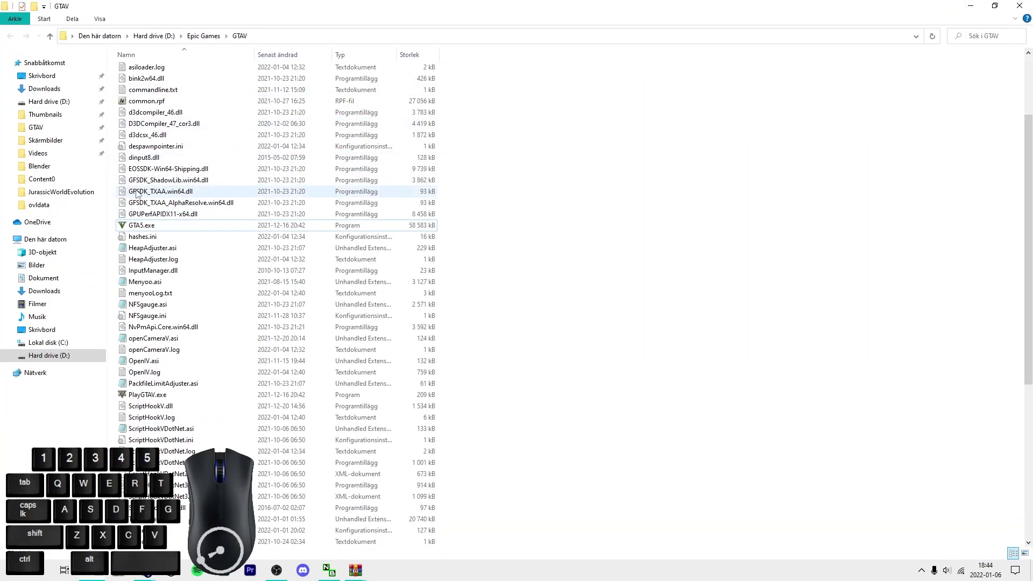
# Step: Open the GTAV folder's context menu and close it without creating anything
pyautogui.scroll(3, 161, 274)
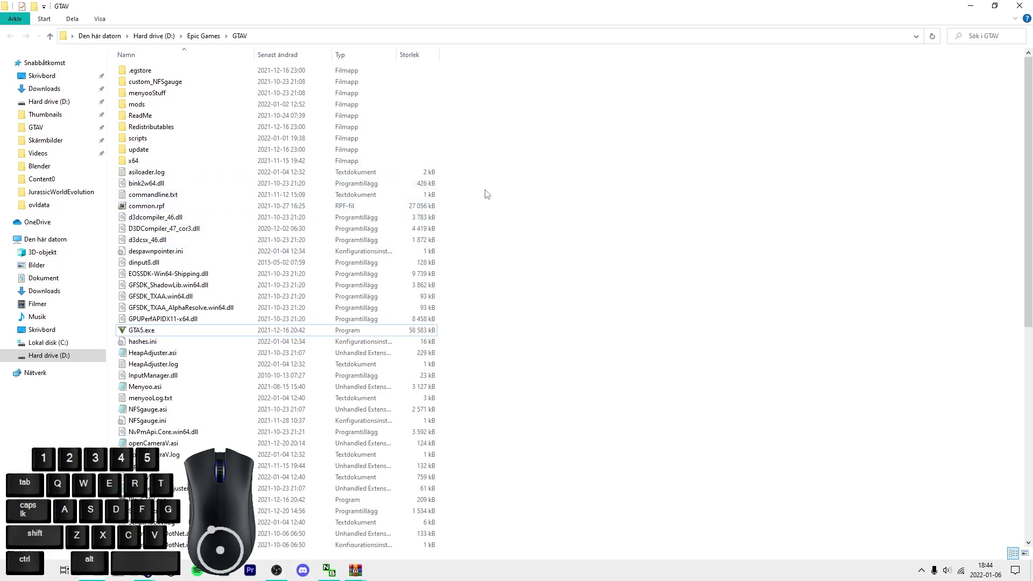
pyautogui.rightClick(738, 206)
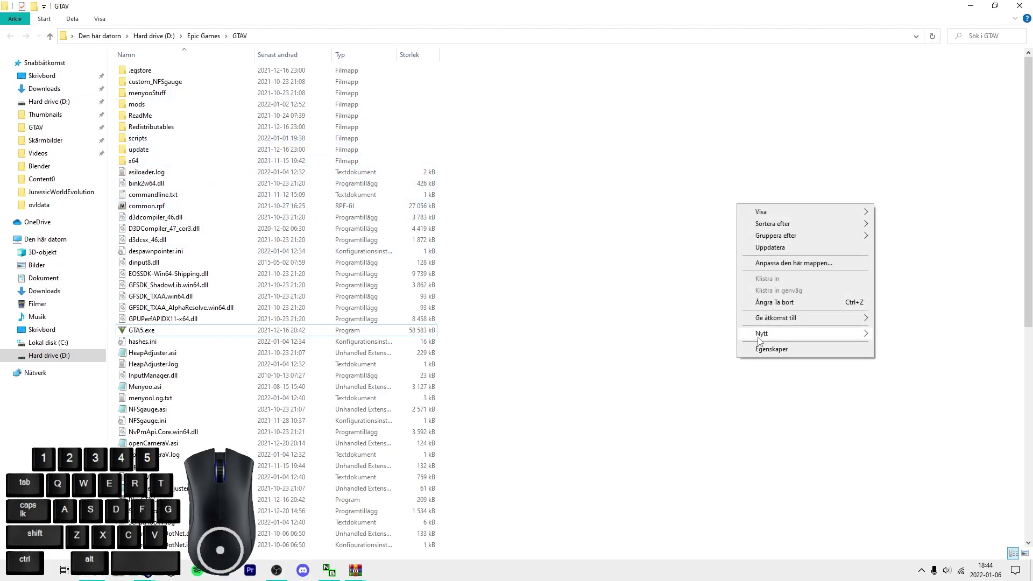
pyautogui.moveTo(760, 336)
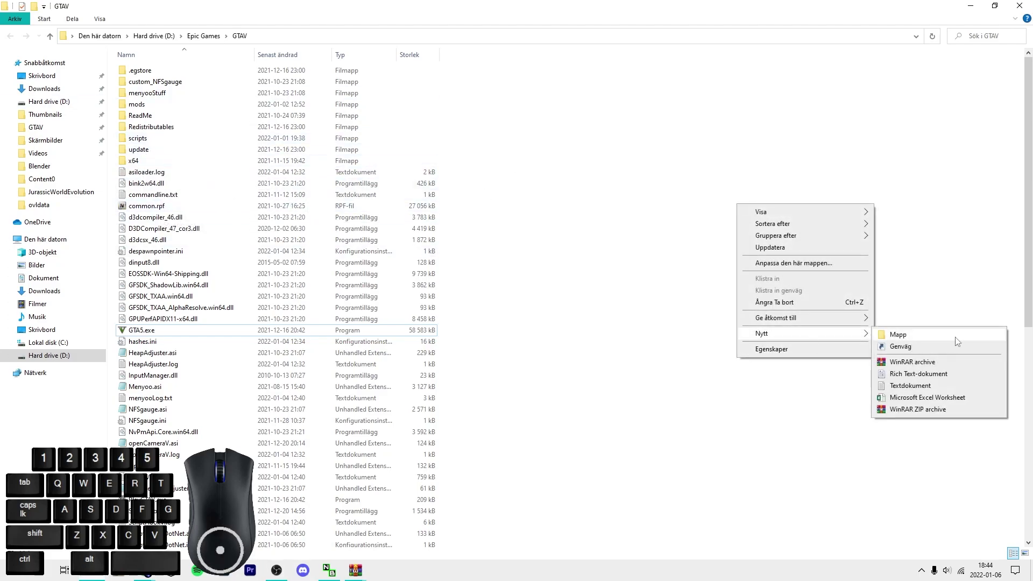
pyautogui.click(450, 164)
# Step: Open the scripts folder, return to GTAV, and move the selection to ReadMe
pyautogui.click(133, 139)
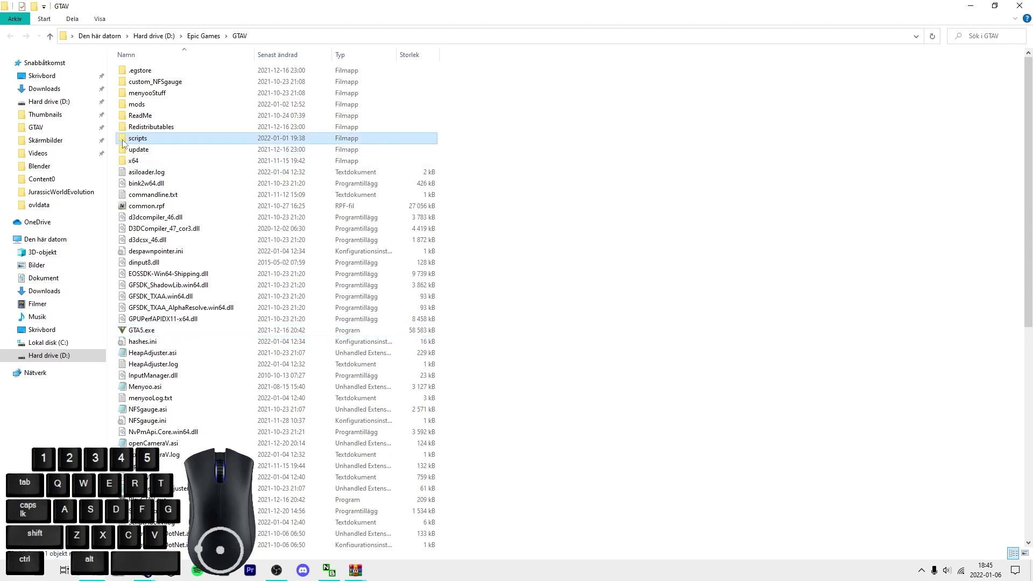
pyautogui.doubleClick(274, 138)
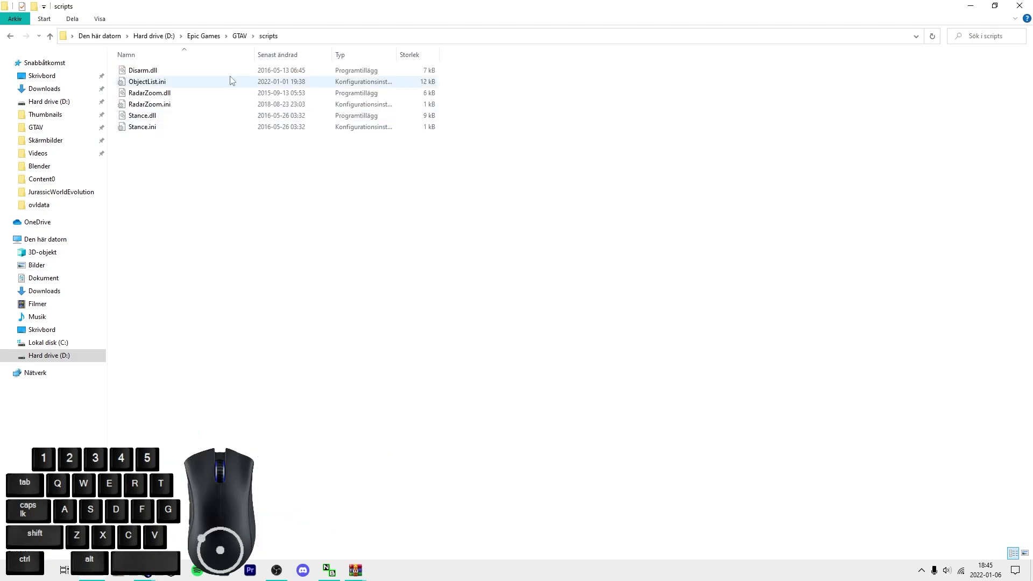
pyautogui.click(237, 37)
pyautogui.press('Up')
pyautogui.press('Up')
pyautogui.press('Up')
pyautogui.press('Up')
pyautogui.press('Up')
pyautogui.press('Up')
pyautogui.press('Down')
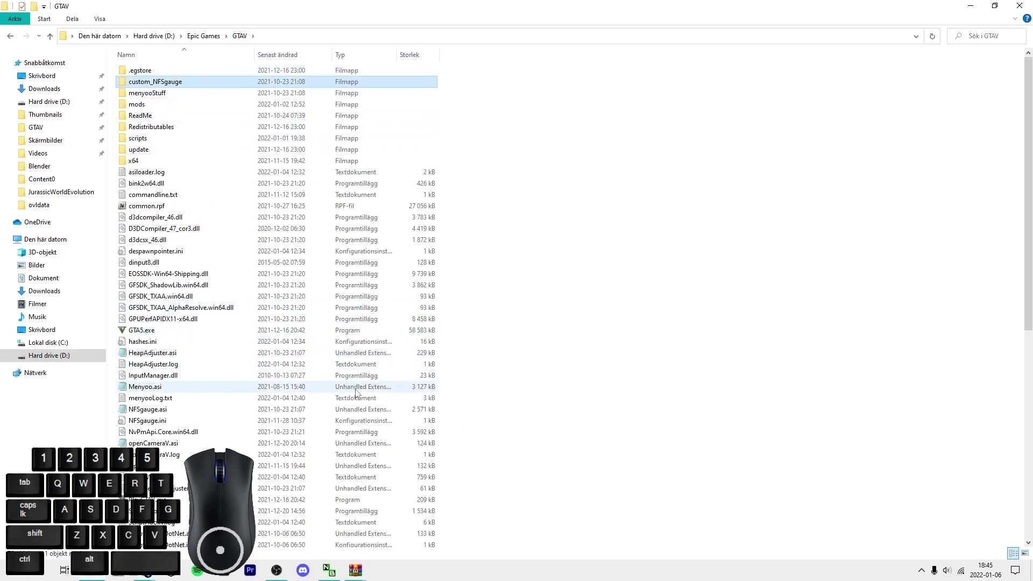
pyautogui.press('Down')
pyautogui.press('Down')
pyautogui.press('Down')
# Step: Drag dinput8.dll and ScriptHookV.dll from the ScriptHookV archive into GTAV, replacing existing files
pyautogui.moveTo(351, 573)
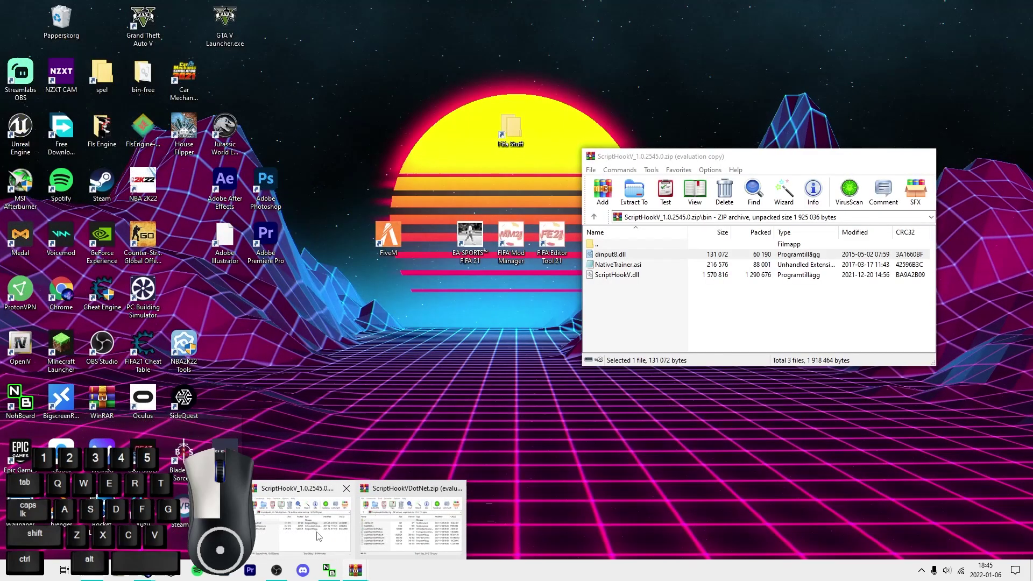
pyautogui.click(301, 524)
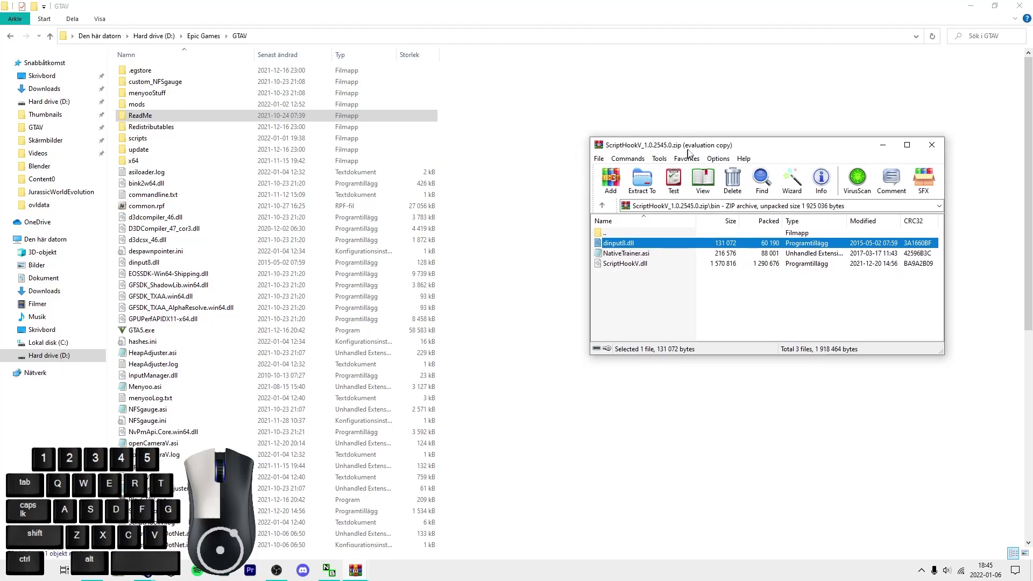
pyautogui.moveTo(688, 151); pyautogui.dragTo(671, 77)
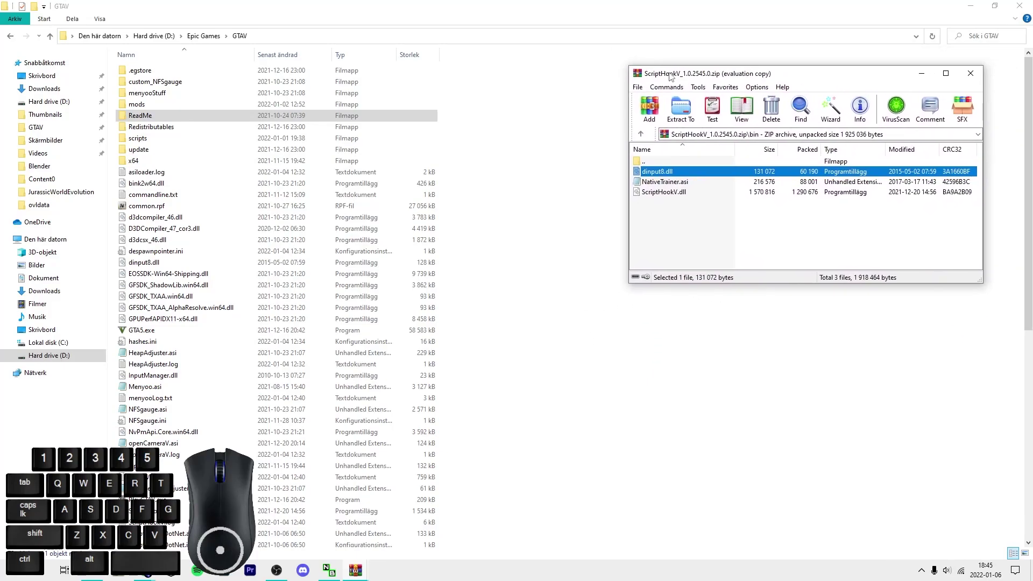
pyautogui.keyDown('ctrl'); pyautogui.click(655, 195); pyautogui.keyUp('ctrl')
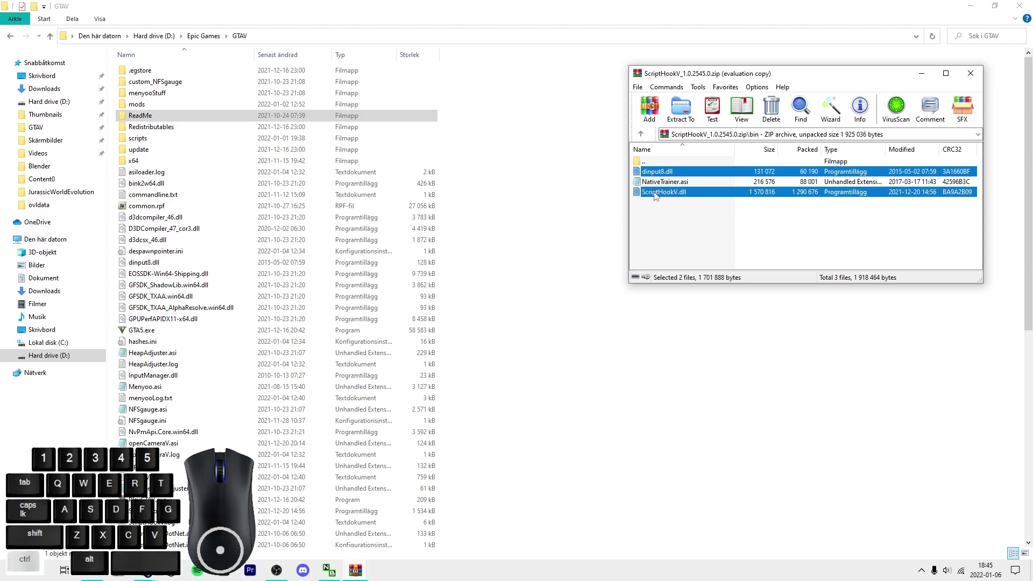
pyautogui.moveTo(654, 195); pyautogui.dragTo(607, 178)
pyautogui.moveTo(404, 397); pyautogui.dragTo(405, 398)
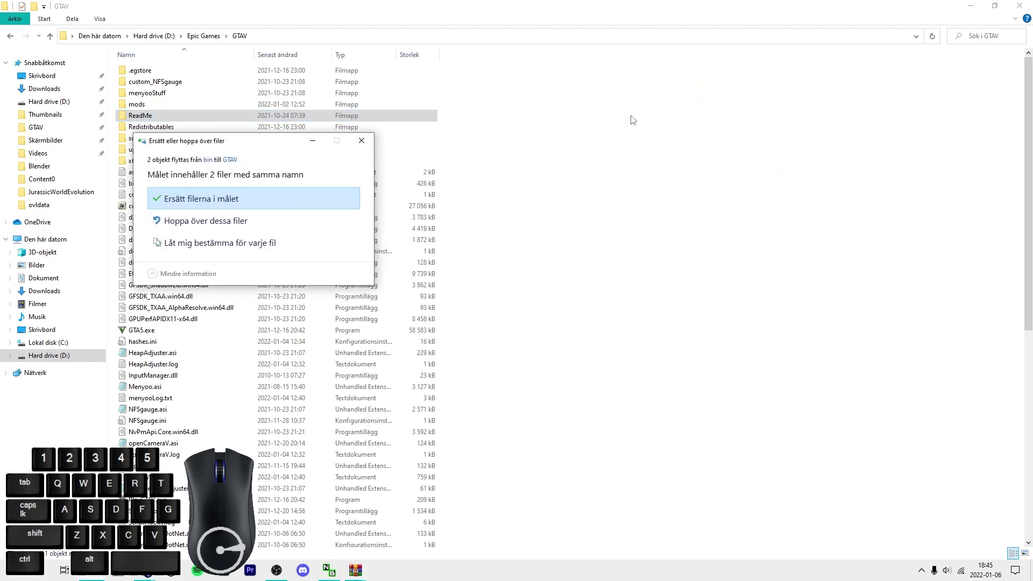
pyautogui.click(235, 209)
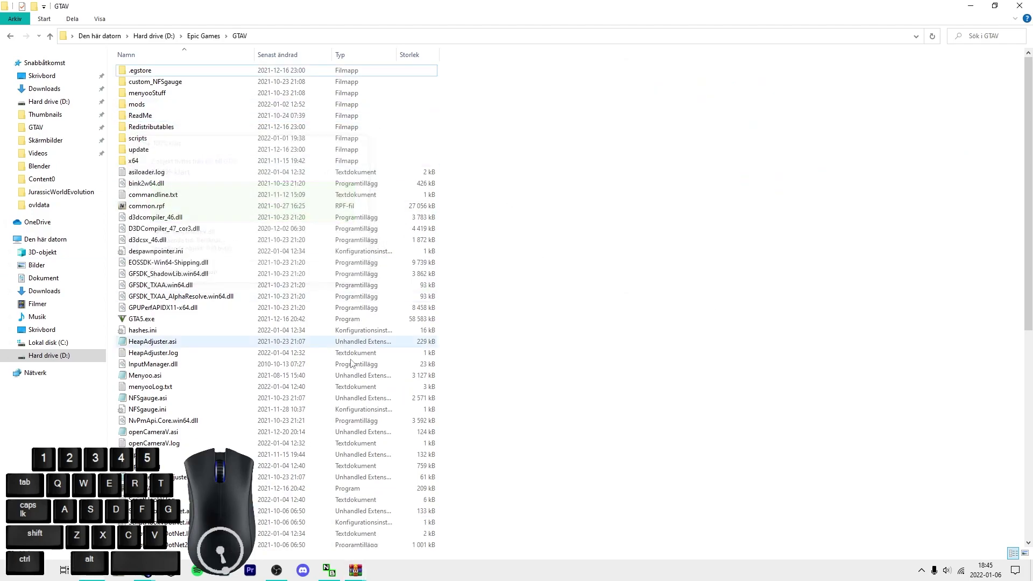
# Step: Bring the ScriptHookV archive forward, select NativeTrainer.asi and reposition the window
pyautogui.moveTo(356, 569)
pyautogui.click(404, 511)
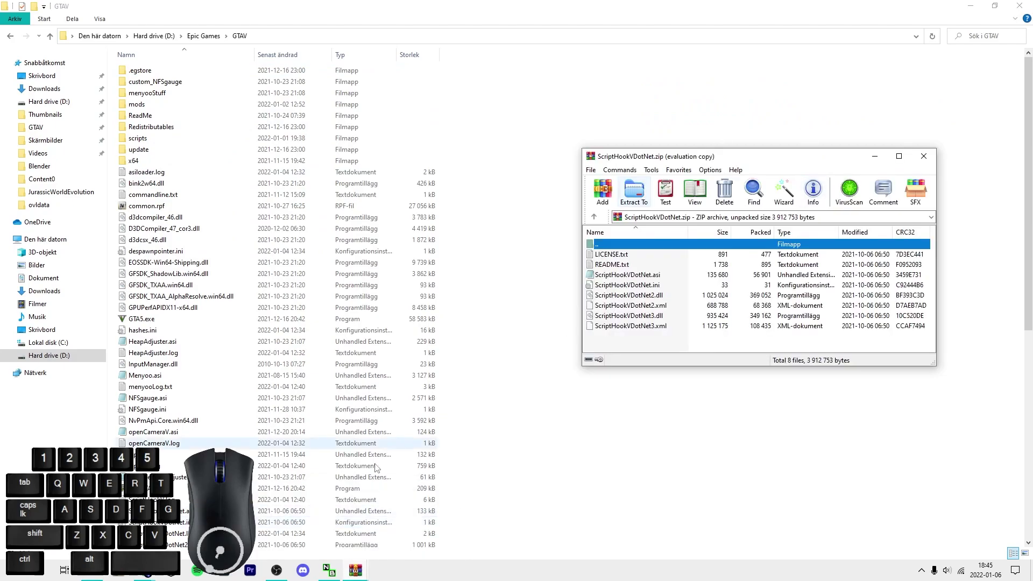
pyautogui.click(310, 516)
pyautogui.click(678, 183)
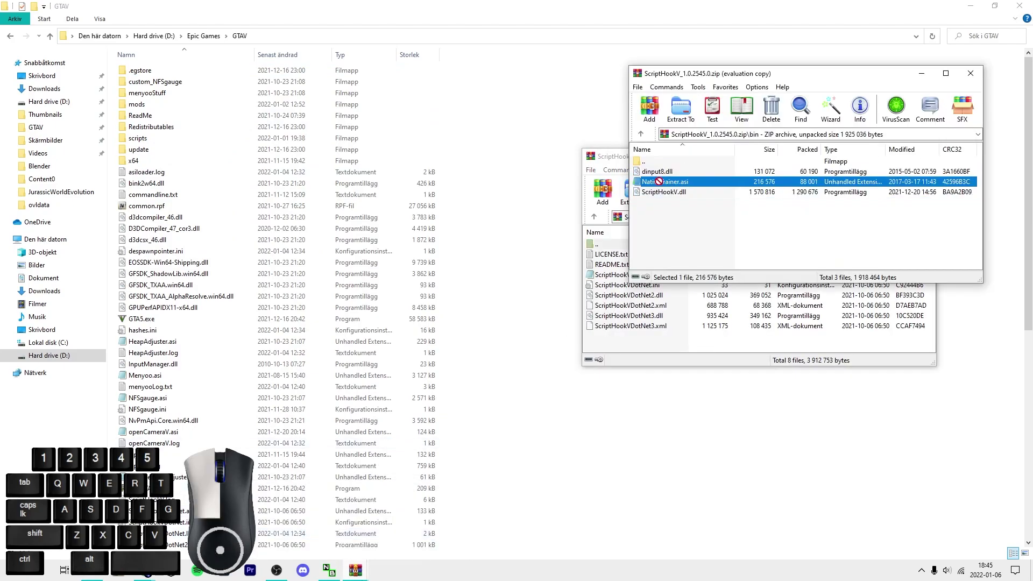
pyautogui.moveTo(733, 73); pyautogui.dragTo(687, 156)
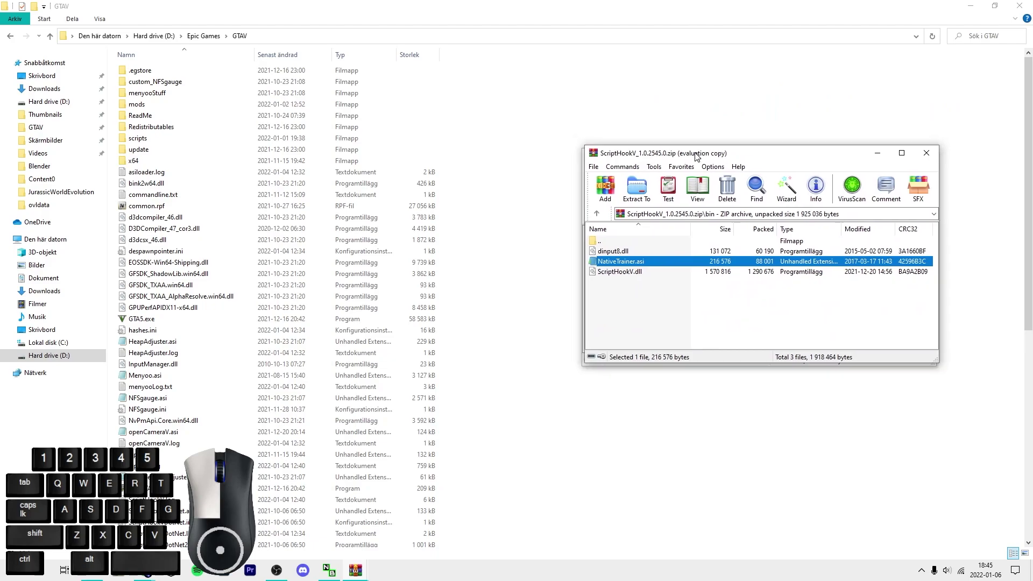
pyautogui.moveTo(618, 265)
pyautogui.mouseDown()
pyautogui.moveTo(626, 257)
pyautogui.moveTo(614, 276)
pyautogui.mouseUp()
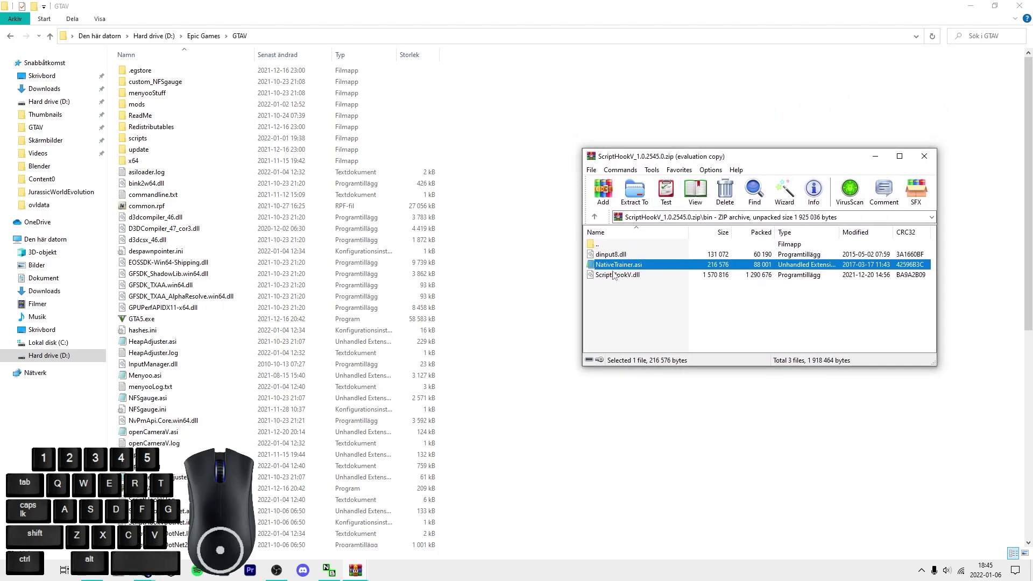
# Step: Step through the archive's file rows, then try and abandon moving NativeTrainer.asi out
pyautogui.press('Up')
pyautogui.press('Up')
pyautogui.press('Down')
pyautogui.press('Down')
pyautogui.press('Up')
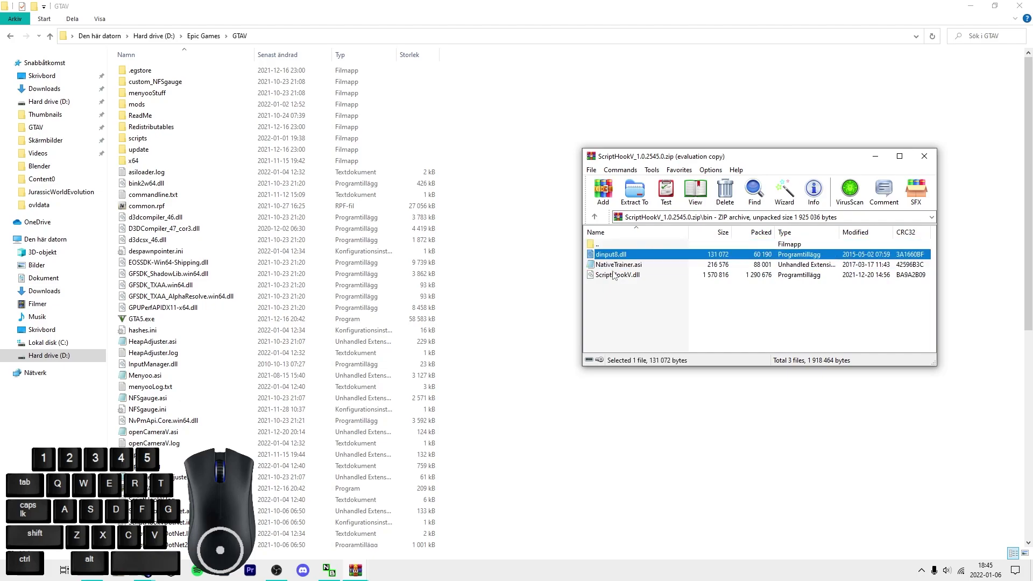
pyautogui.press('Up')
pyautogui.press('Down')
pyautogui.press('Down')
pyautogui.press('Up')
pyautogui.press('Up')
pyautogui.press('Up')
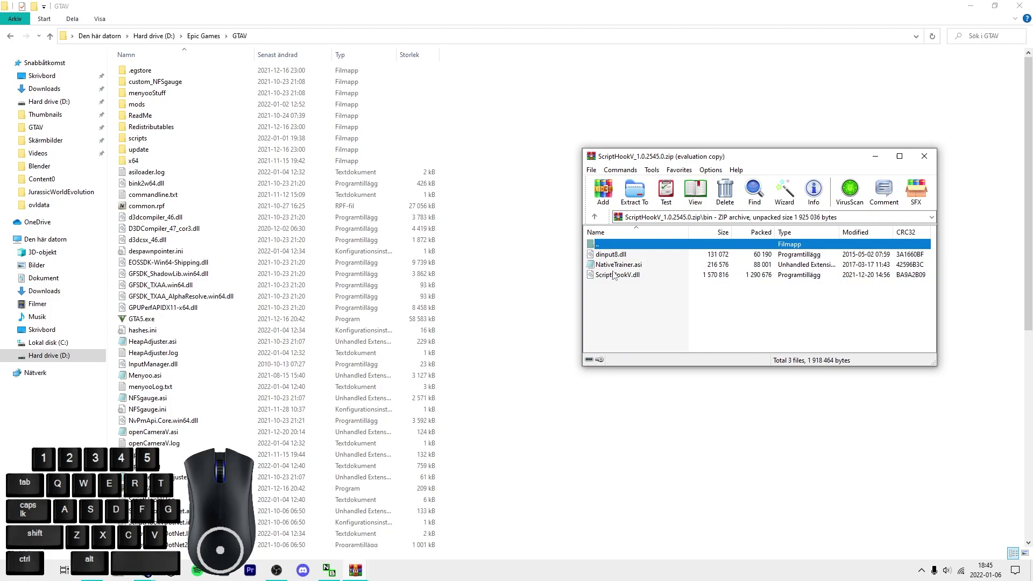
pyautogui.press('Down')
pyautogui.press('Down')
pyautogui.press('Down')
pyautogui.press('Up')
pyautogui.press('Up')
pyautogui.press('Up')
pyautogui.press('Down')
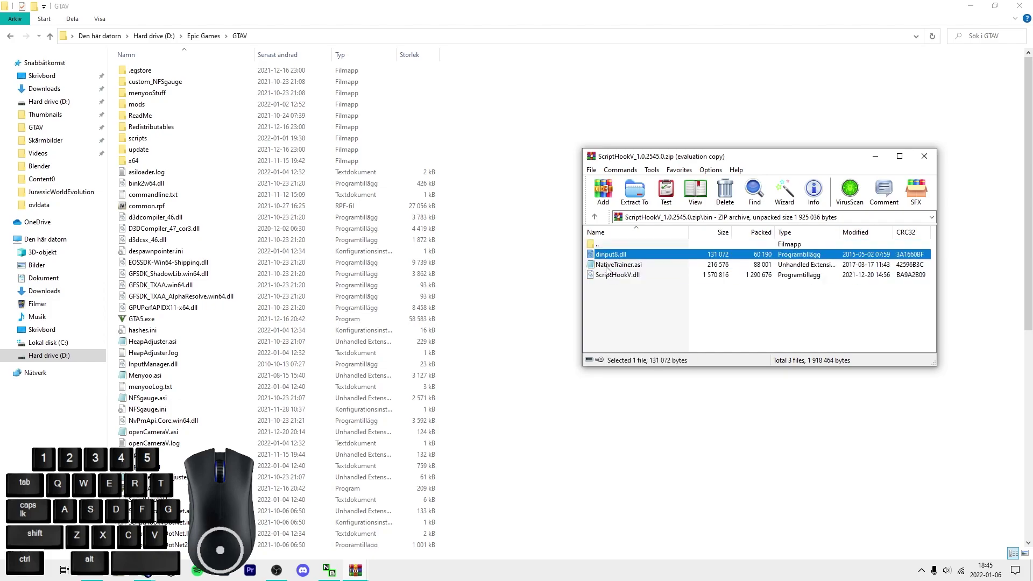
pyautogui.press('Down')
pyautogui.press('Down')
pyautogui.press('Up')
pyautogui.press('Up')
pyautogui.press('Up')
pyautogui.press('Down')
pyautogui.moveTo(611, 266); pyautogui.dragTo(554, 280)
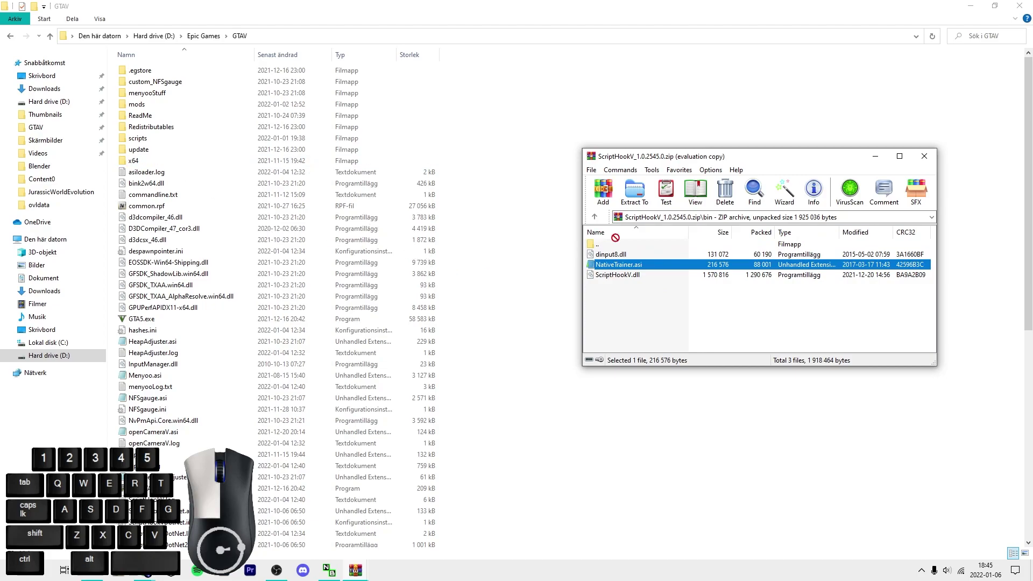
pyautogui.moveTo(632, 288); pyautogui.dragTo(646, 287)
# Step: Leave the ScriptHookV archive and go up to the Downloads folder listing
pyautogui.press('Up')
pyautogui.press('Up')
pyautogui.press('Return')
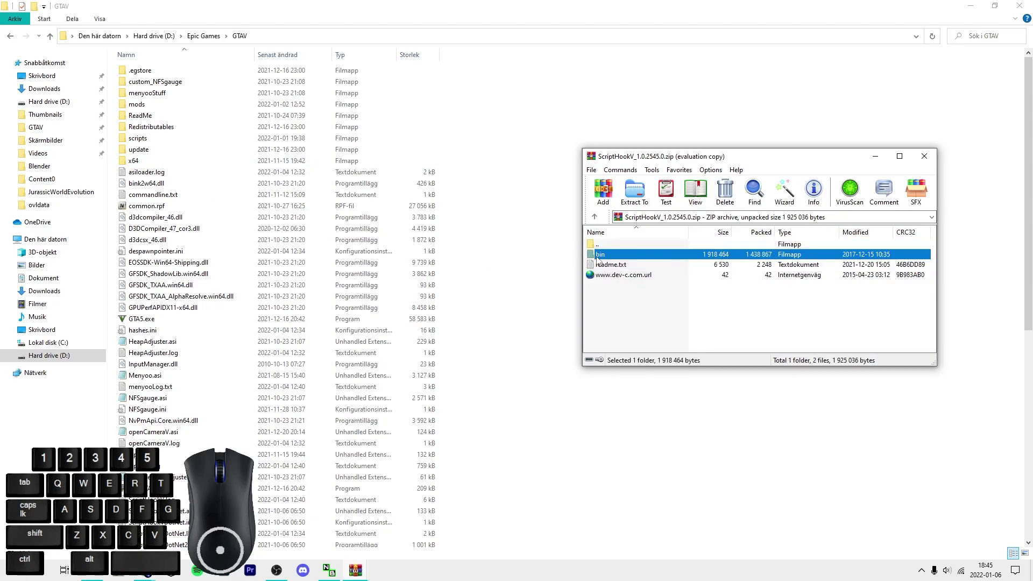
pyautogui.press('BackSpace')
# Step: Open ScriptHookVDotNet.zip, select its six files, and open ScriptHookVDotNet.ini to read its settings
pyautogui.press('Down')
pyautogui.press('Return')
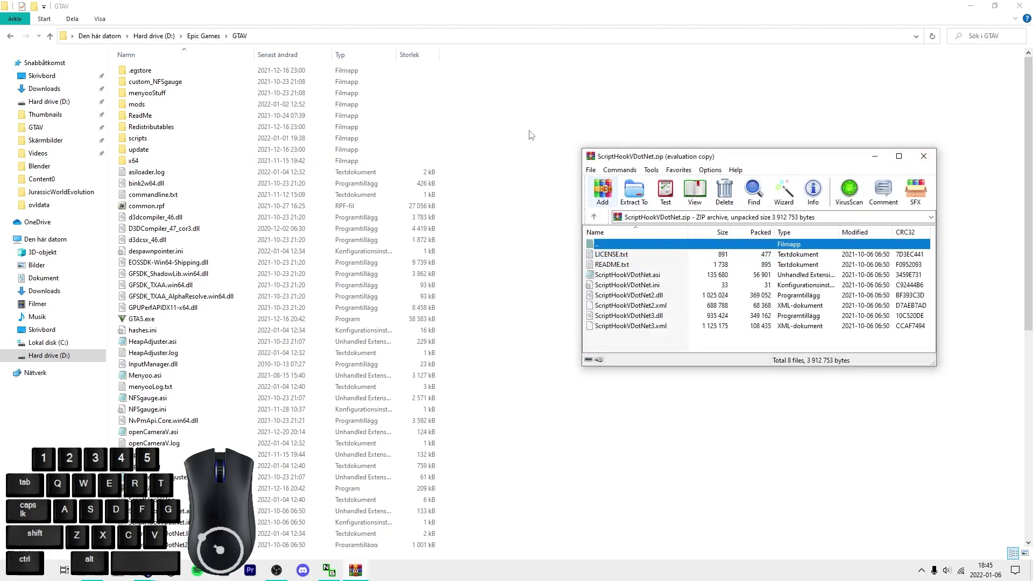
pyautogui.moveTo(633, 165); pyautogui.dragTo(643, 126)
pyautogui.moveTo(671, 307)
pyautogui.mouseDown()
pyautogui.moveTo(652, 234)
pyautogui.moveTo(668, 298)
pyautogui.mouseUp()
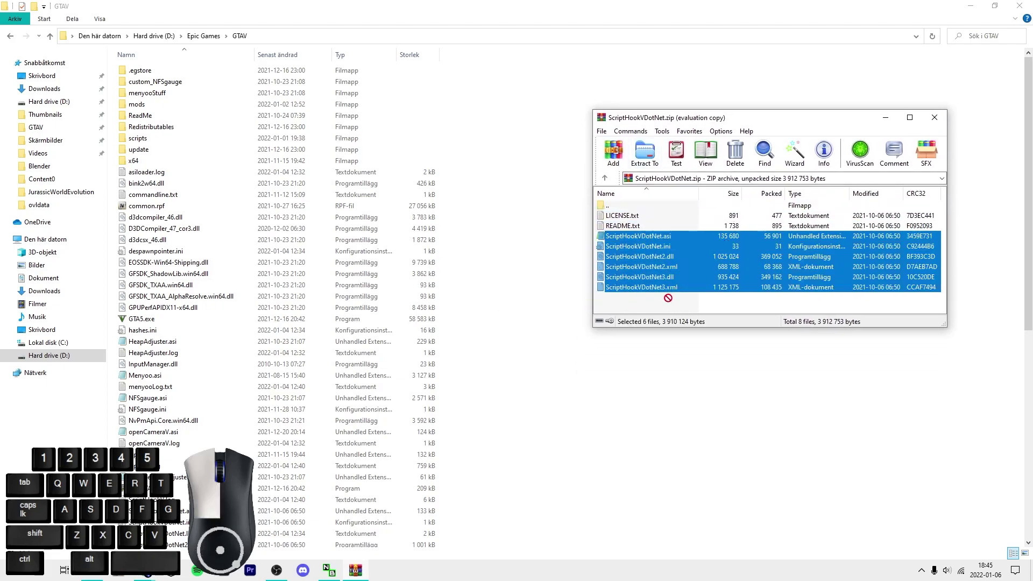
pyautogui.moveTo(687, 250); pyautogui.dragTo(656, 247)
pyautogui.doubleClick(656, 247)
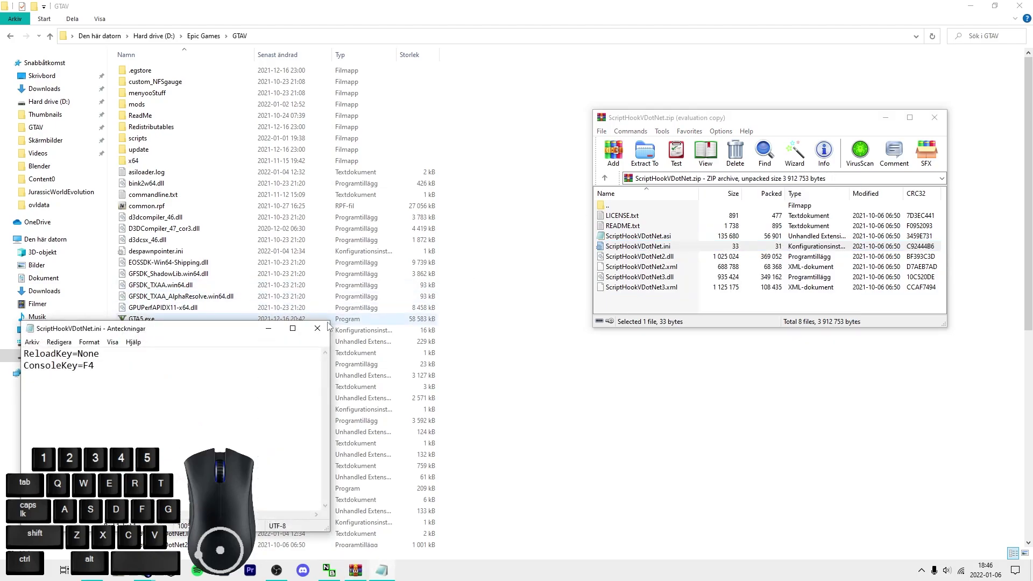
# Step: Deselect ScriptHookVDotNet.ini and move the other five files into GTAV, answering the replace prompt
pyautogui.moveTo(654, 305); pyautogui.dragTo(579, 278)
pyautogui.keyDown('ctrl'); pyautogui.click(654, 246); pyautogui.keyUp('ctrl')
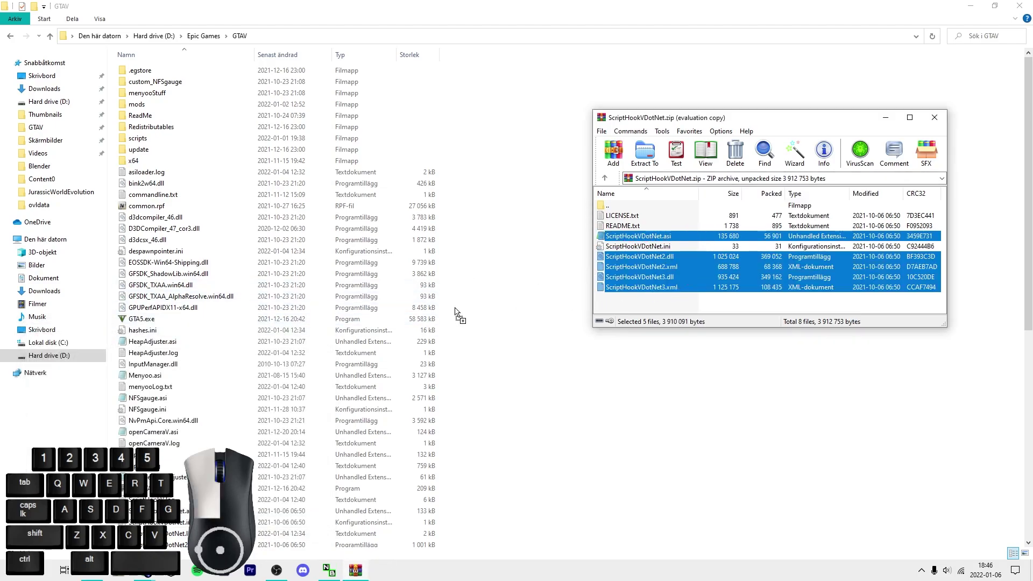
pyautogui.moveTo(455, 312); pyautogui.dragTo(554, 440)
pyautogui.moveTo(665, 257); pyautogui.dragTo(660, 249)
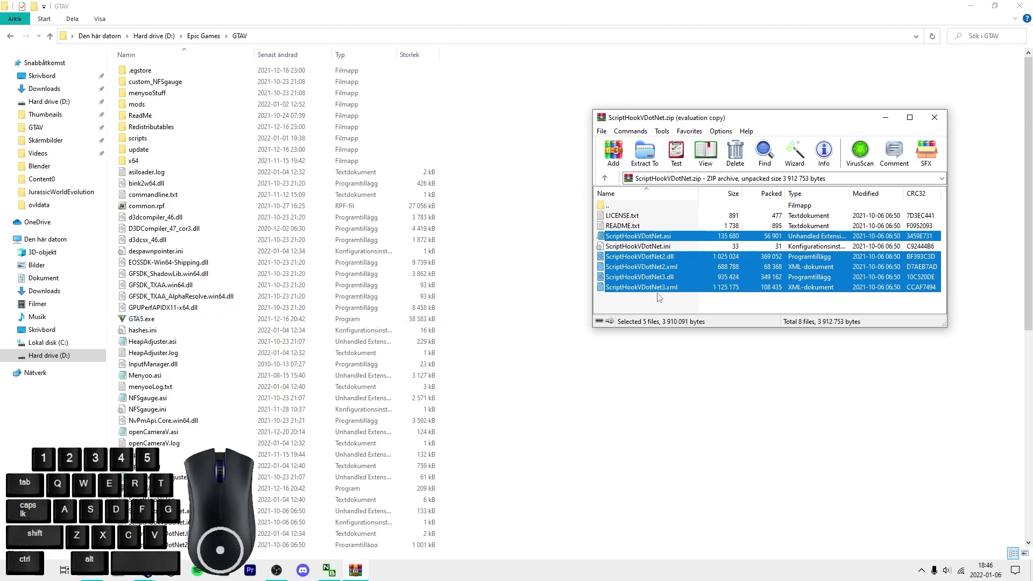
pyautogui.keyDown('ctrl'); pyautogui.click(660, 246); pyautogui.keyUp('ctrl')
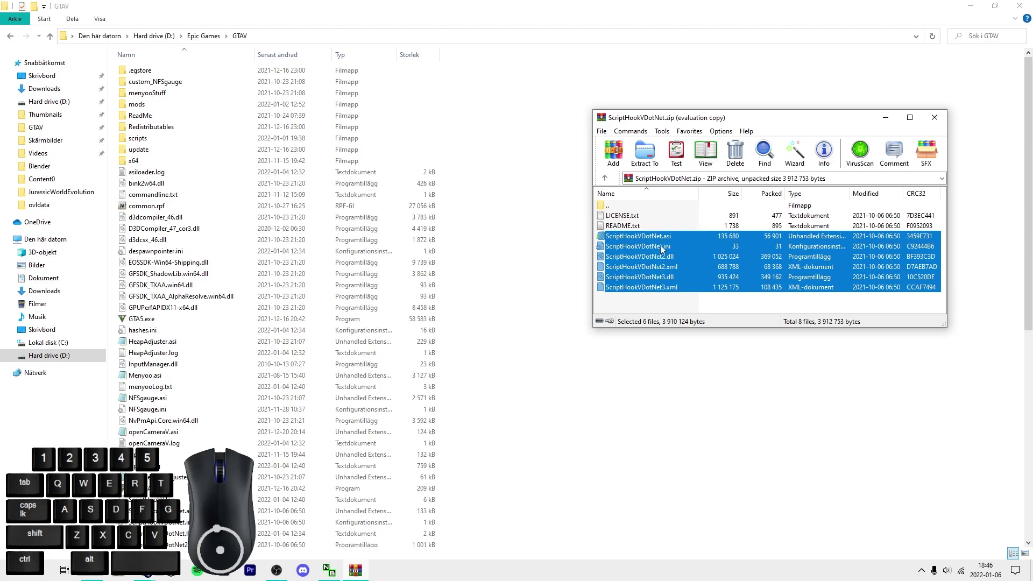
pyautogui.keyDown('ctrl'); pyautogui.click(661, 248); pyautogui.keyUp('ctrl')
pyautogui.moveTo(677, 238); pyautogui.dragTo(540, 295)
pyautogui.click(553, 193)
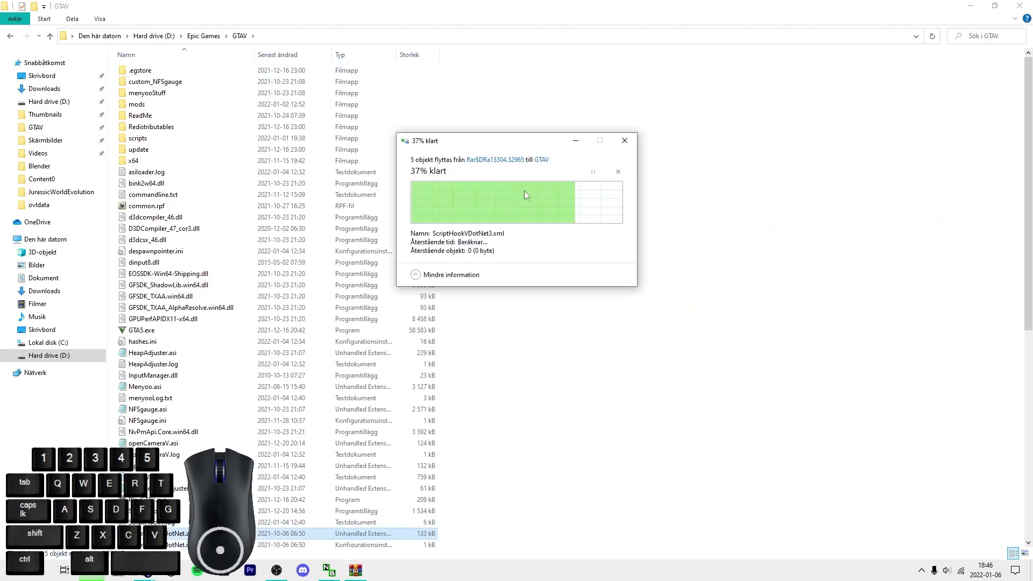
# Step: Open ScriptHookVDotNet.ini from GTAV, replace ConsoleKey's F4 with None, and save
pyautogui.click(158, 281)
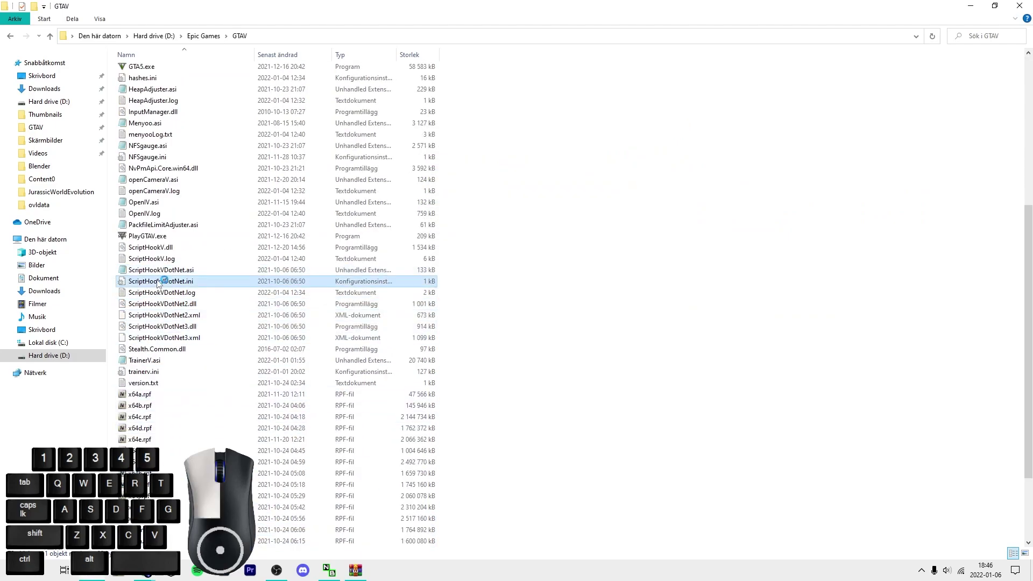
pyautogui.doubleClick(158, 280)
pyautogui.moveTo(76, 331); pyautogui.dragTo(179, 186)
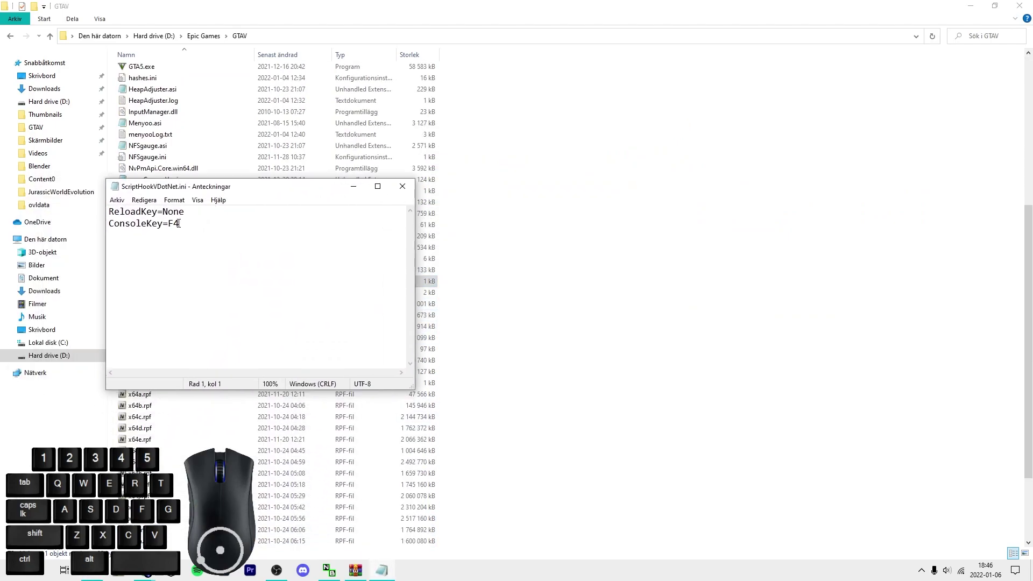
pyautogui.moveTo(178, 224); pyautogui.dragTo(169, 223)
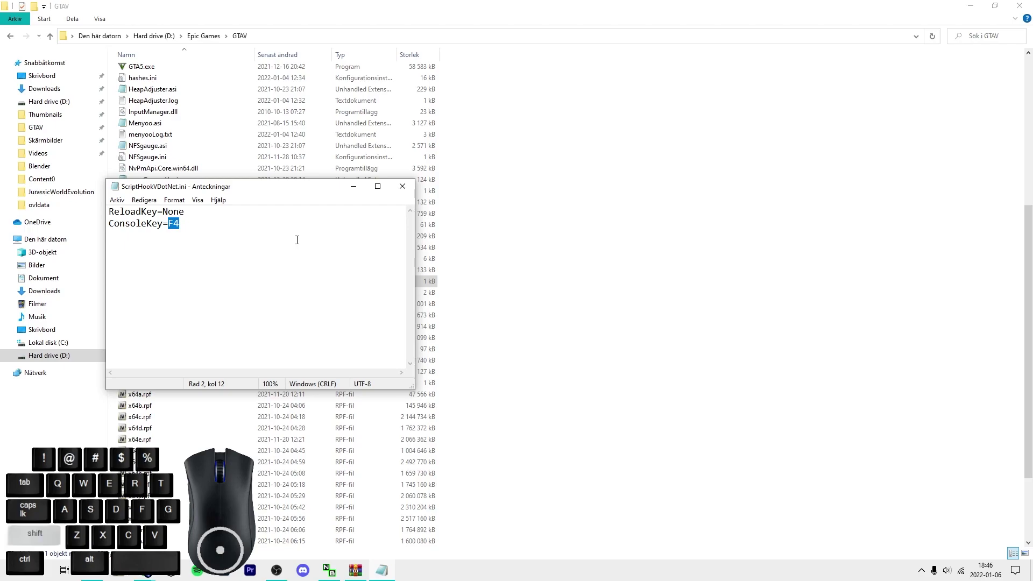
pyautogui.write('None')
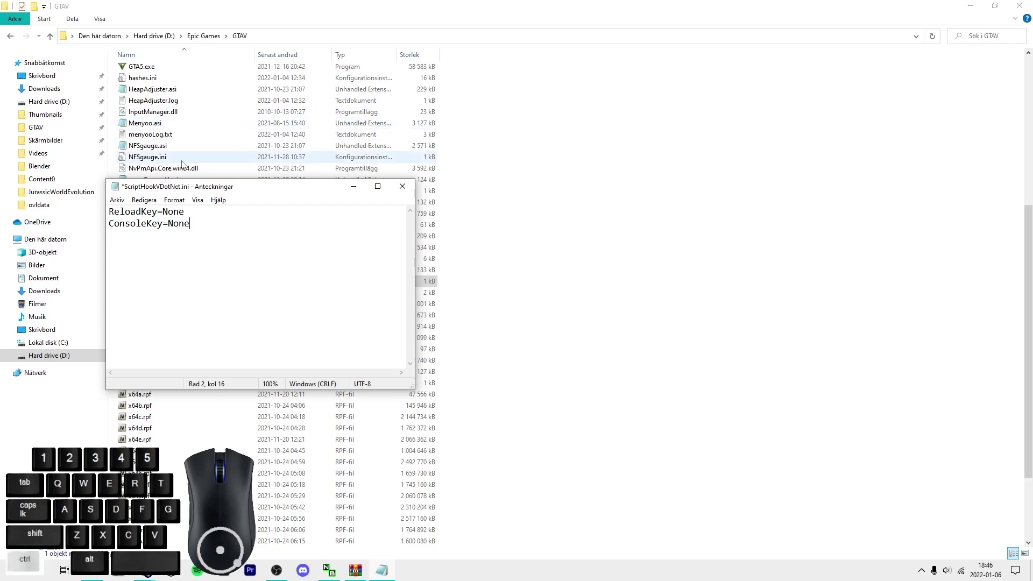
pyautogui.hotkey('ctrl', 's')
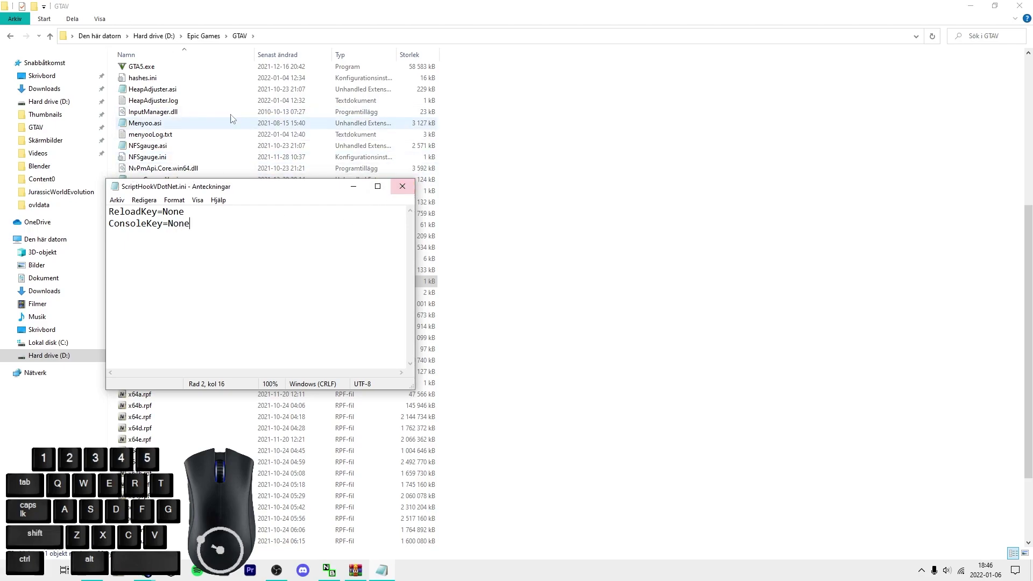
pyautogui.scroll(8, 466, 259)
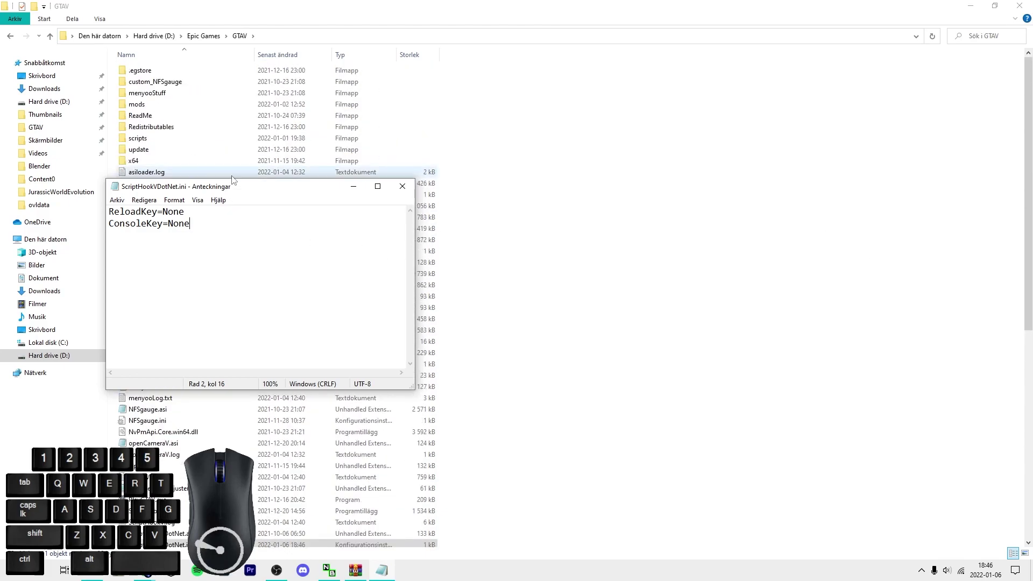
pyautogui.moveTo(178, 187); pyautogui.dragTo(207, 184)
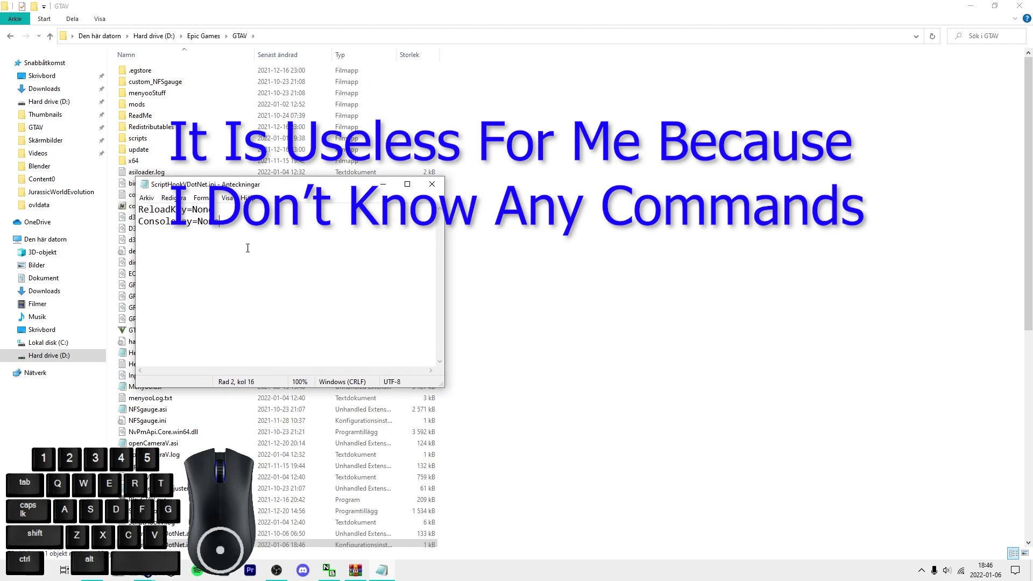
# Step: Close Notepad, then take WinRAR back to Downloads and close it
pyautogui.click(432, 184)
pyautogui.scroll(-7, 855, 347)
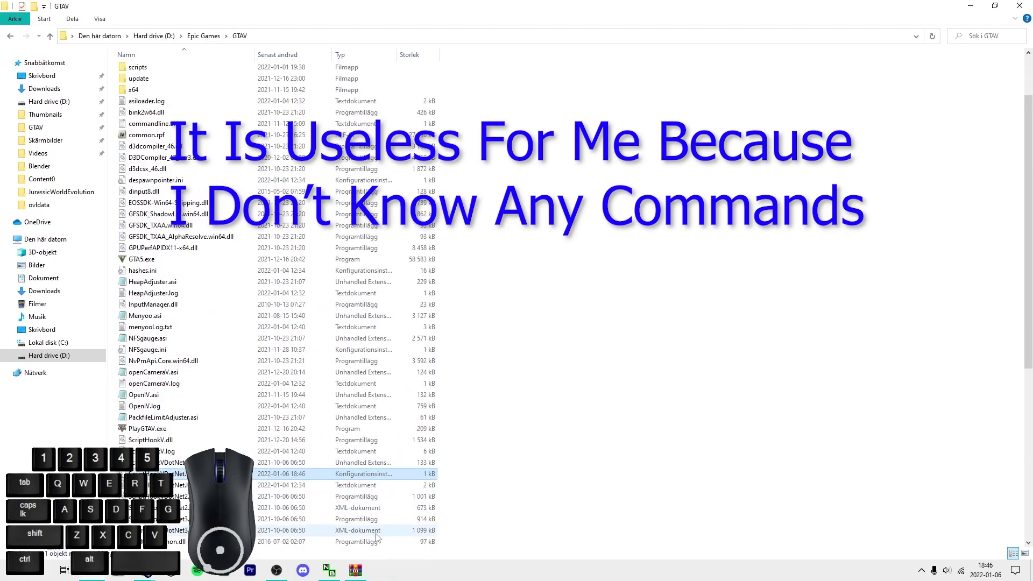
pyautogui.click(355, 569)
pyautogui.doubleClick(614, 205)
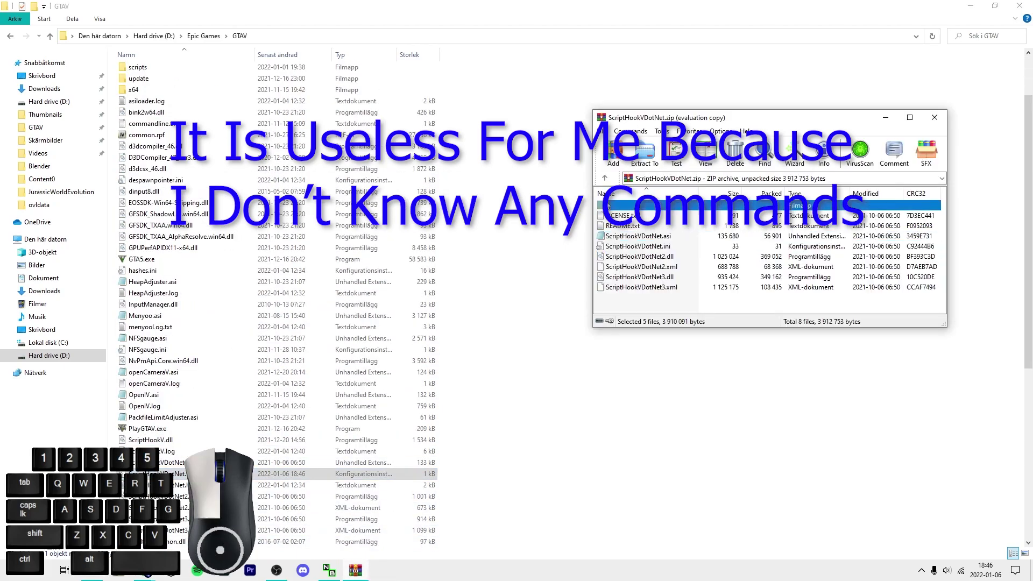
pyautogui.click(945, 118)
# Step: Look over the GTAV folder listing, ending with d3dcompiler_46.dll selected
pyautogui.scroll(-7, 456, 280)
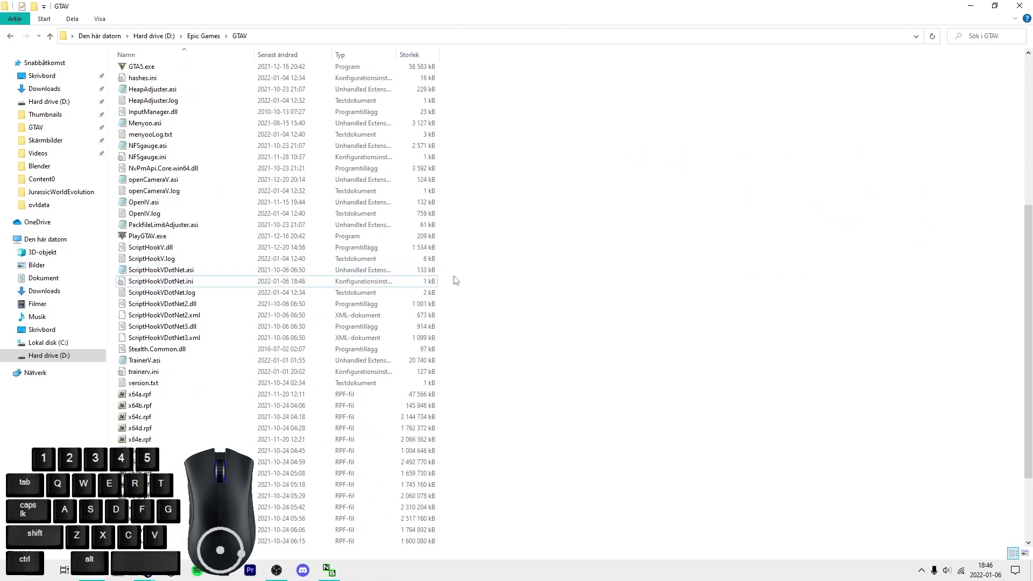
pyautogui.scroll(2, 538, 281)
pyautogui.press('Up')
pyautogui.press('Up')
pyautogui.press('Up')
pyautogui.press('Up')
pyautogui.press('Up')
pyautogui.press('Up')
pyautogui.press('Up')
pyautogui.press('Up')
pyautogui.press('Up')
pyautogui.press('Up')
pyautogui.press('Up')
pyautogui.press('Up')
pyautogui.press('Up')
pyautogui.press('Up')
pyautogui.press('Up')
pyautogui.press('Up')
pyautogui.press('Up')
pyautogui.press('Up')
pyautogui.press('Up')
pyautogui.press('Up')
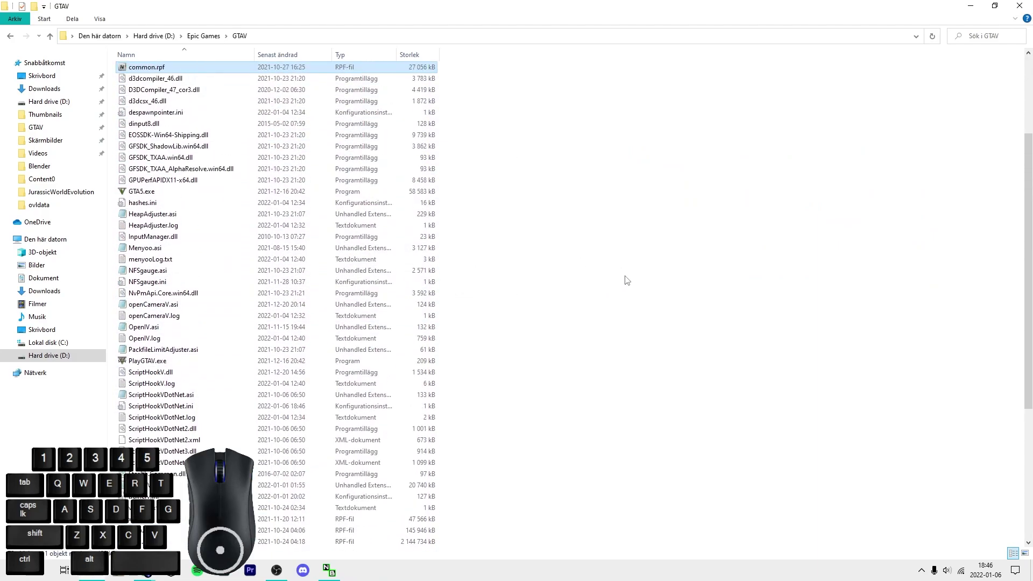
pyautogui.press('Up')
pyautogui.press('Up')
pyautogui.press('Up')
pyautogui.press('Up')
pyautogui.press('Up')
pyautogui.press('Up')
pyautogui.press('Up')
pyautogui.press('Up')
pyautogui.press('Up')
pyautogui.press('Up')
pyautogui.press('Up')
pyautogui.press('Up')
pyautogui.press('Up')
pyautogui.press('Down')
pyautogui.press('Down')
pyautogui.press('Down')
pyautogui.press('Down')
pyautogui.press('Down')
pyautogui.press('Down')
pyautogui.press('Down')
pyautogui.press('Down')
pyautogui.press('Down')
pyautogui.press('Down')
pyautogui.press('Down')
pyautogui.press('Down')
pyautogui.press('Down')
pyautogui.press('Down')
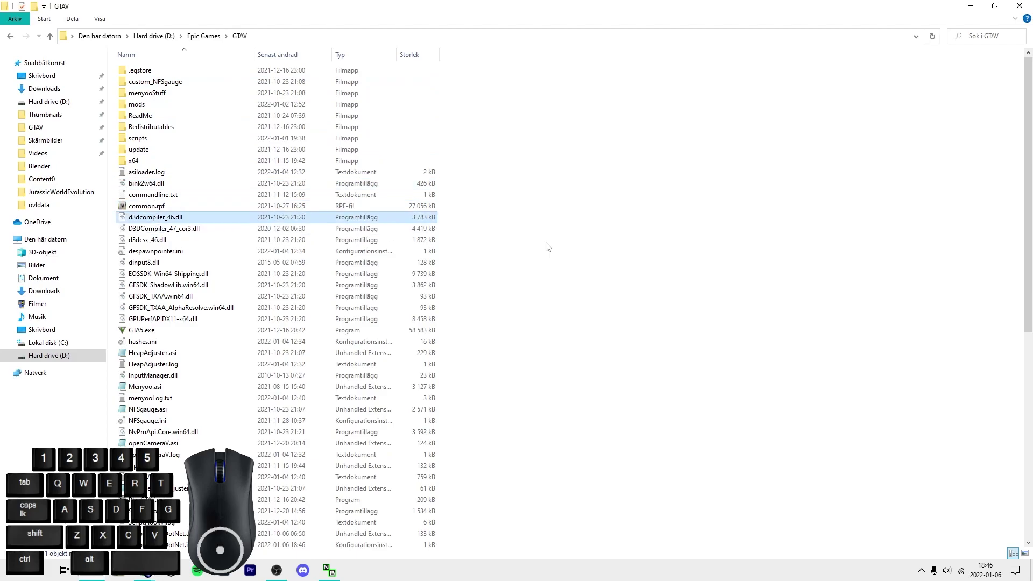
pyautogui.press('Up')
pyautogui.press('Up')
pyautogui.press('Up')
pyautogui.press('Up')
pyautogui.press('Up')
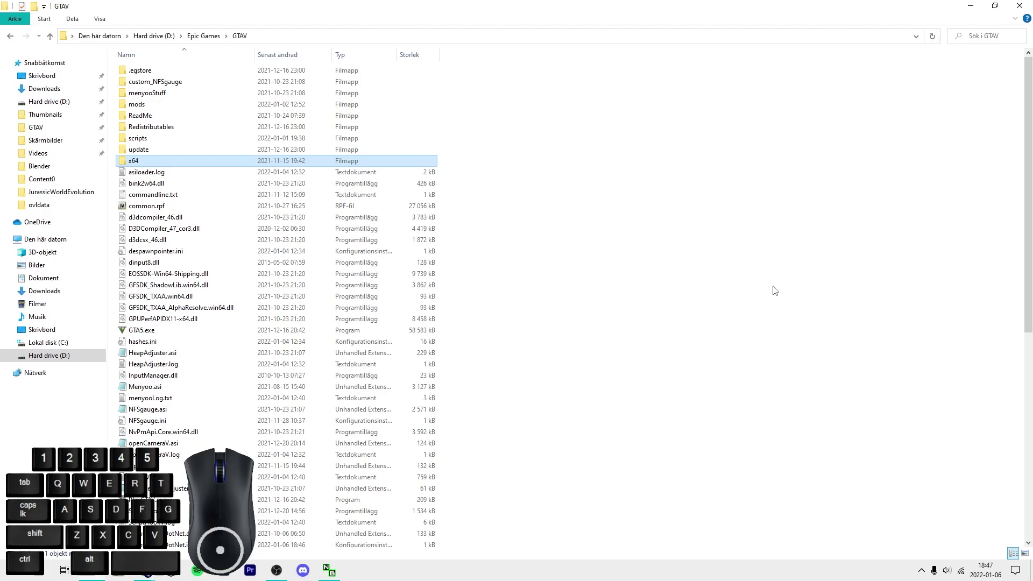
pyautogui.press('Up')
pyautogui.press('Up')
pyautogui.press('Up')
pyautogui.press('Up')
pyautogui.press('Up')
pyautogui.press('Up')
pyautogui.press('Up')
pyautogui.press('Up')
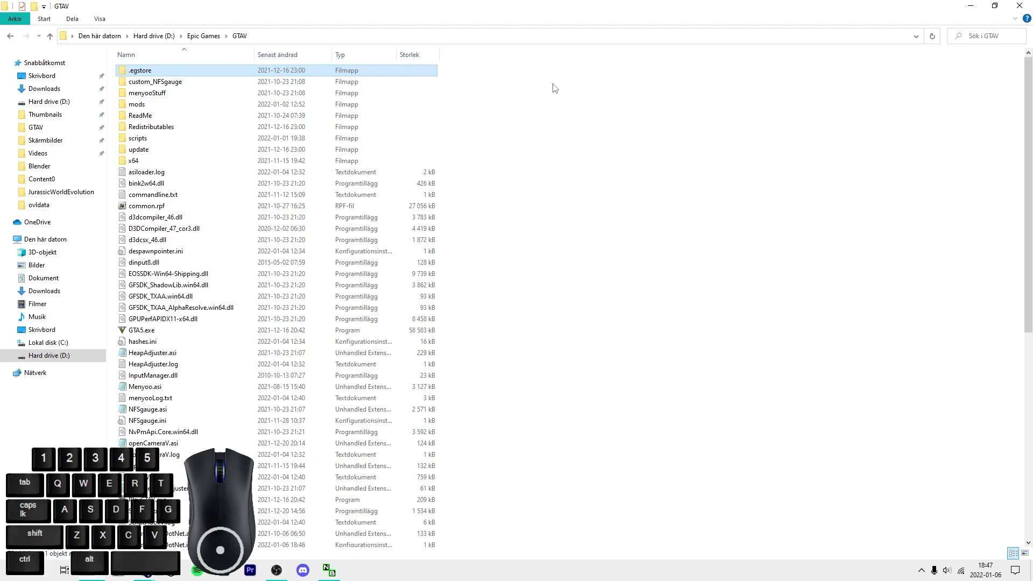
pyautogui.hotkey('ctrl', 'shift')
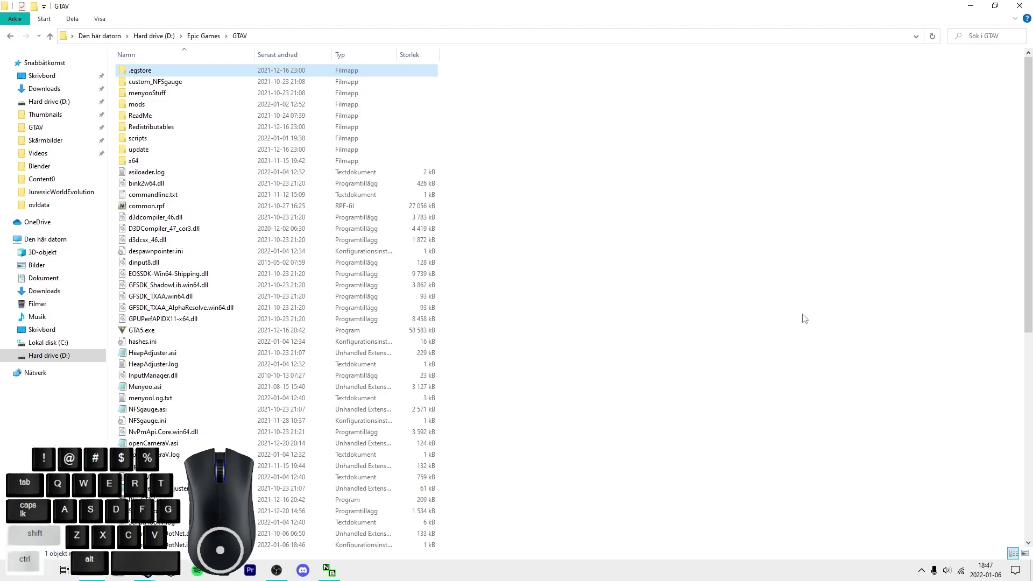